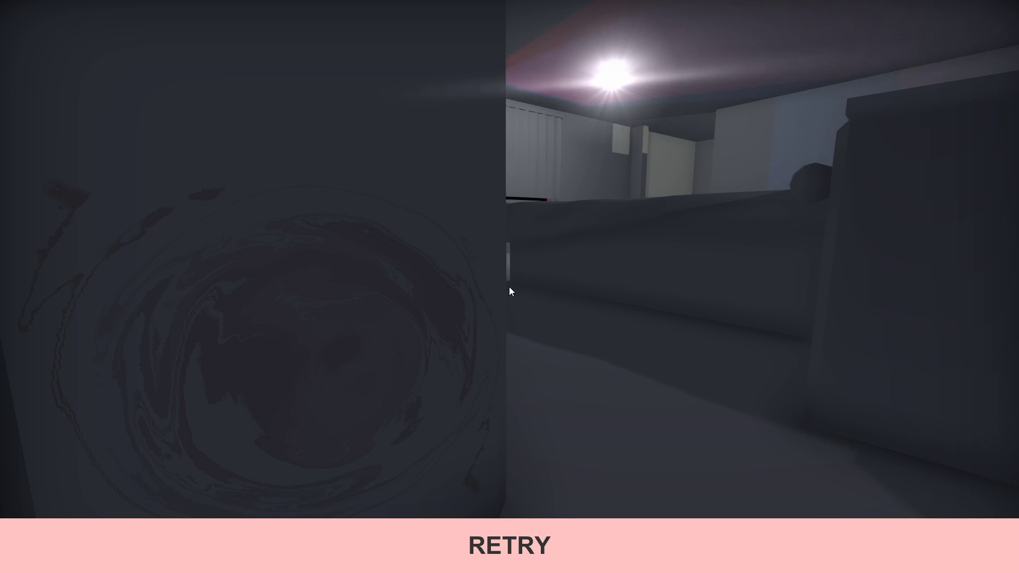
- Restart the level, wipe the wall blood stain and rinse the sponge at the sink
left_click(517, 545)
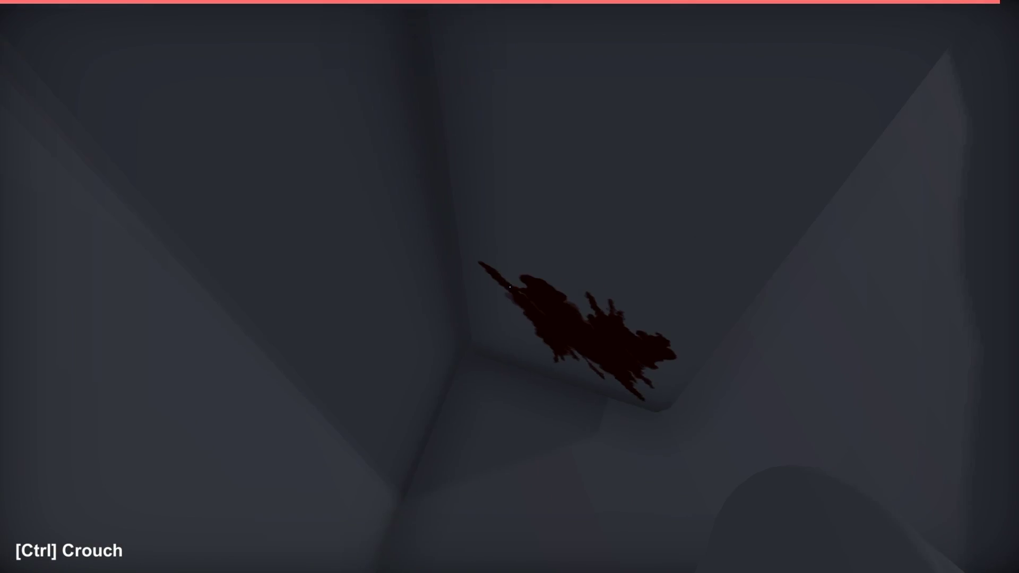
left_click(509, 287)
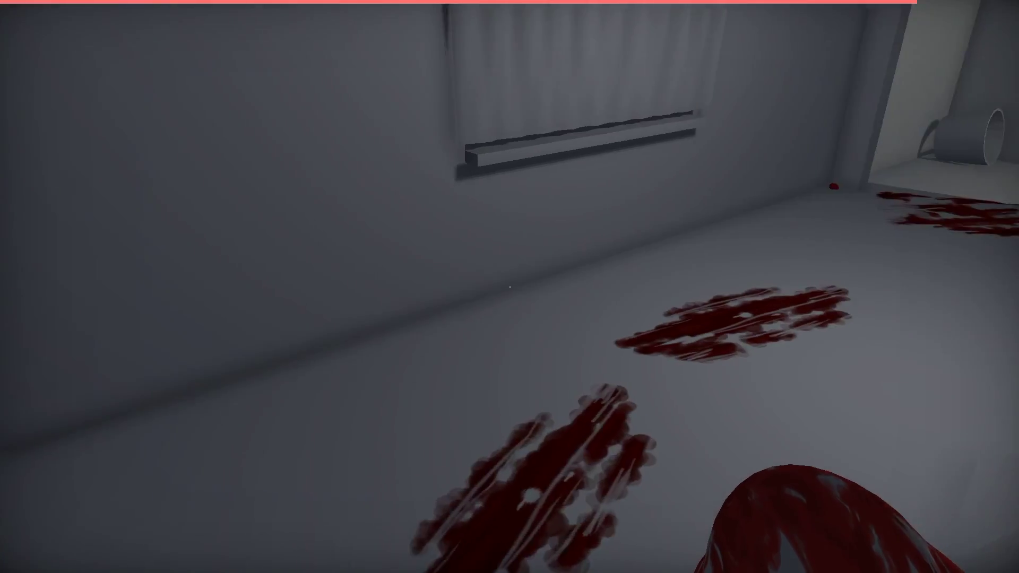
key("w")
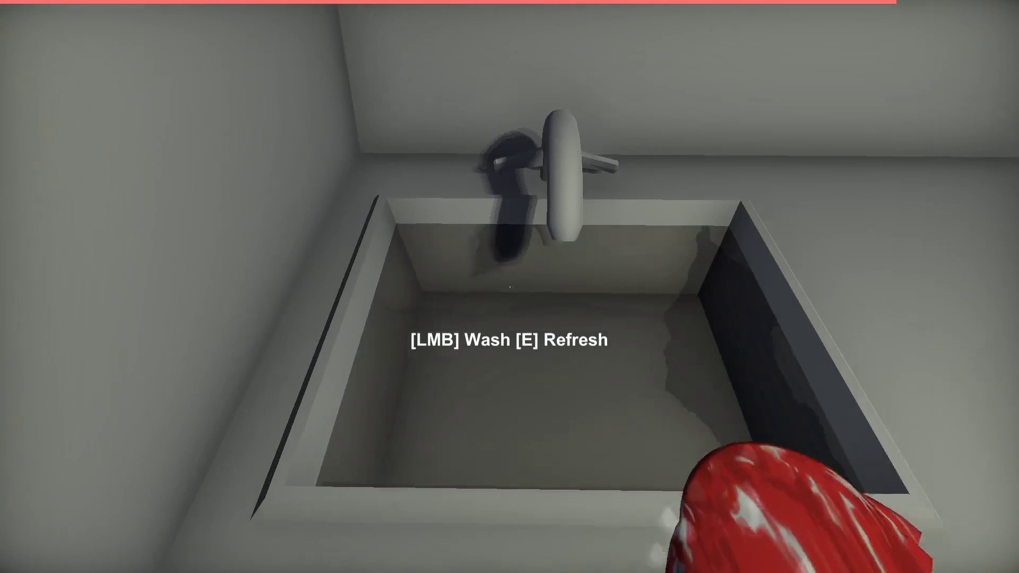
left_click(510, 287)
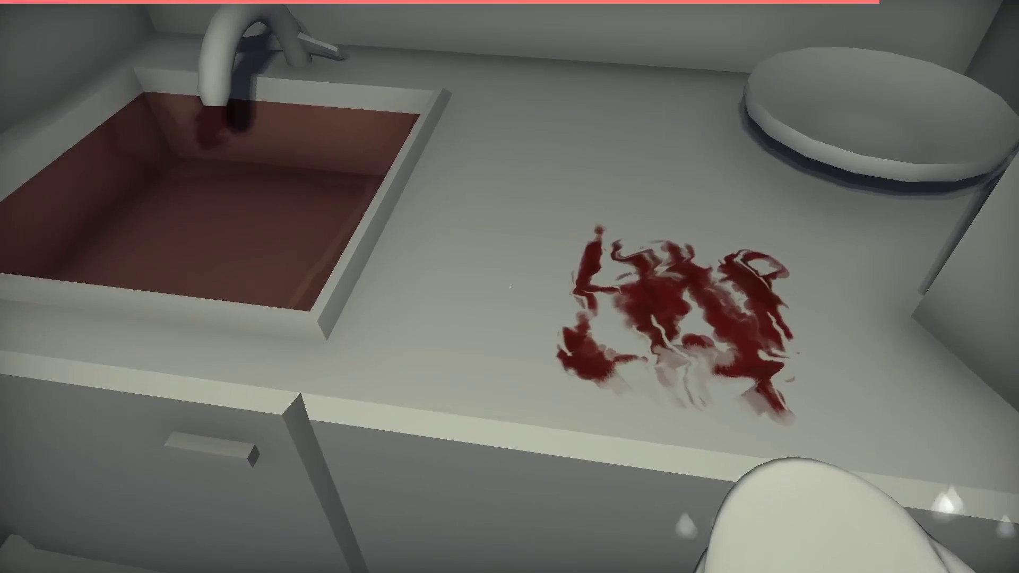
- Wipe the countertop stain and the wall and fridge handprints, then return to the sink
left_click(509, 286)
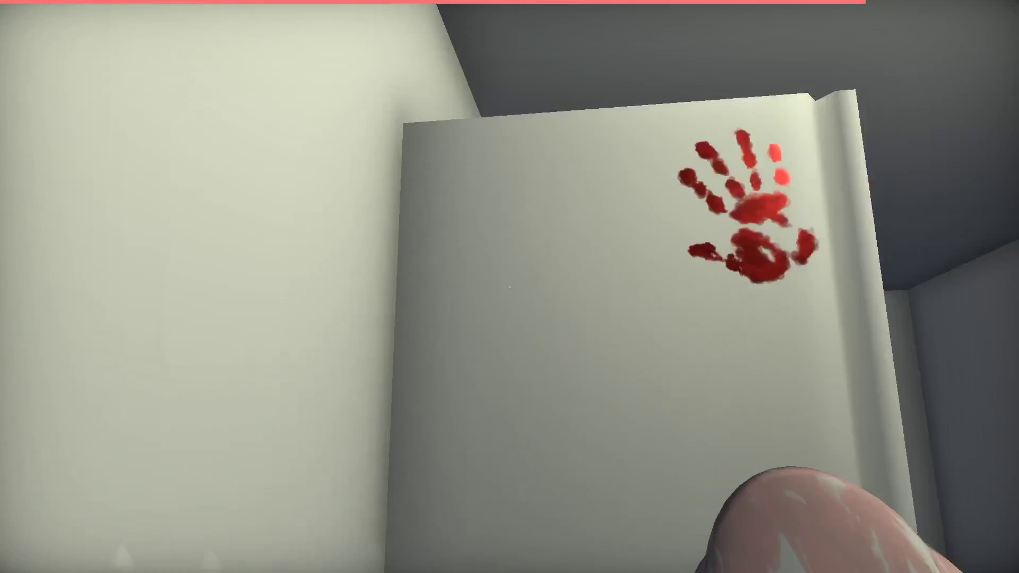
left_click(509, 286)
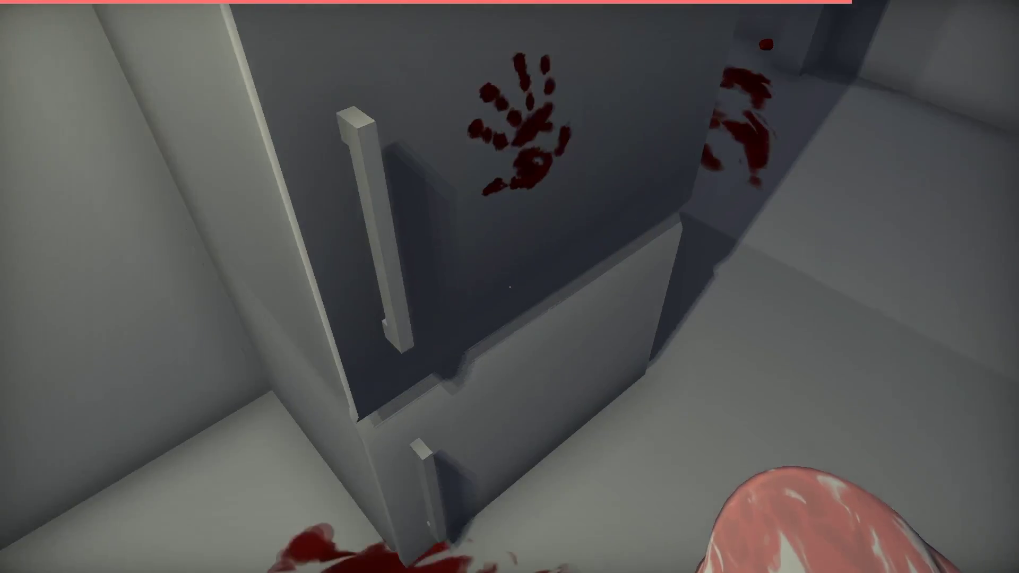
left_click(510, 288)
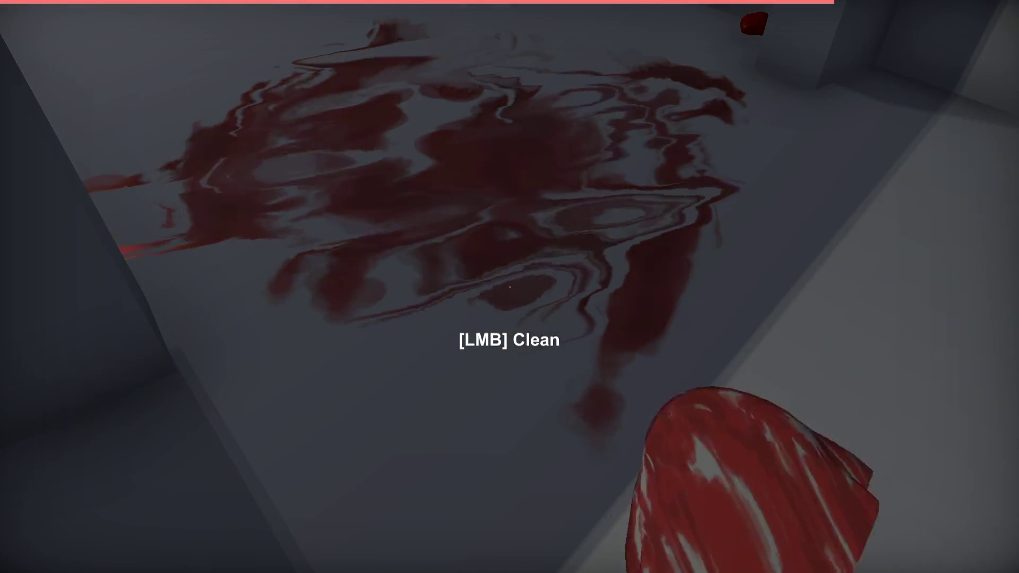
key("w")
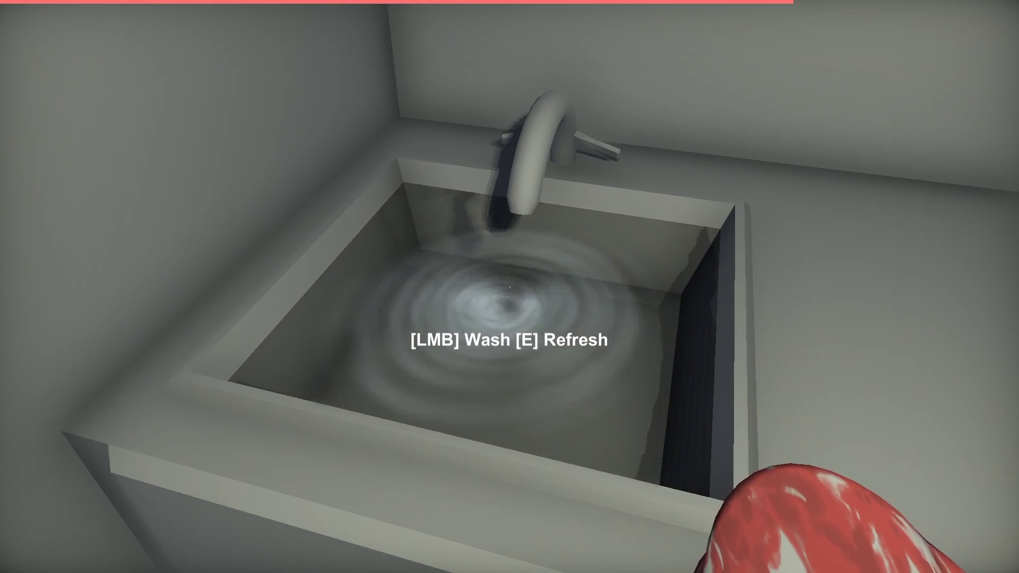
- Scrub the floor blood stain and wipe the bloody wall handprint
key("s")
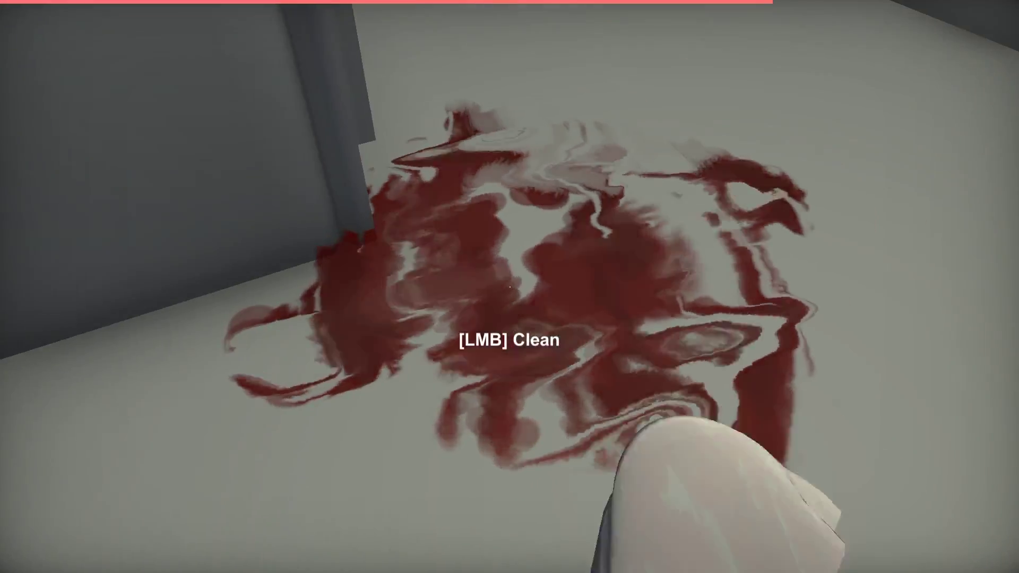
left_click_drag(509, 287, 509, 286)
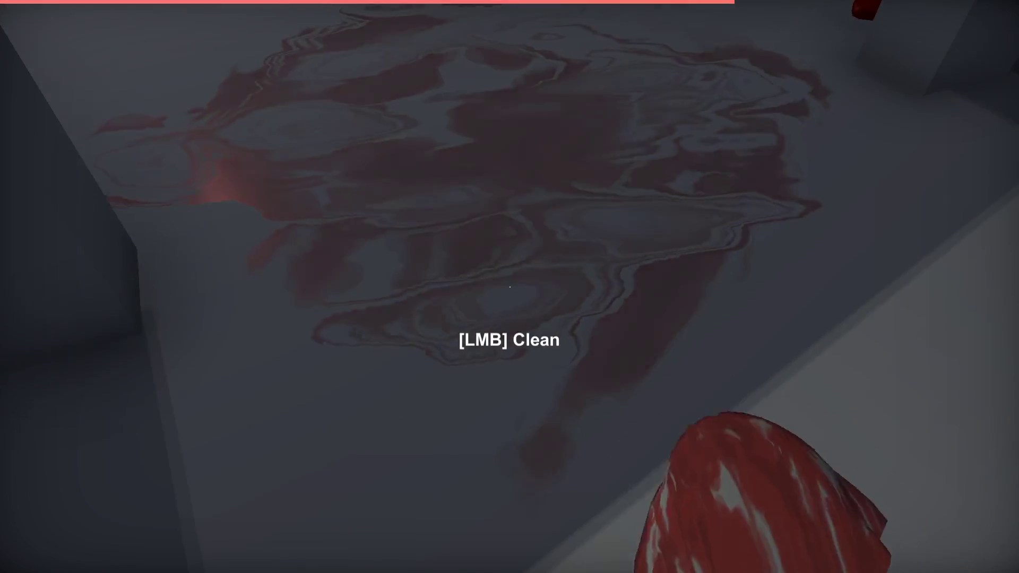
left_click_drag(509, 287, 509, 287)
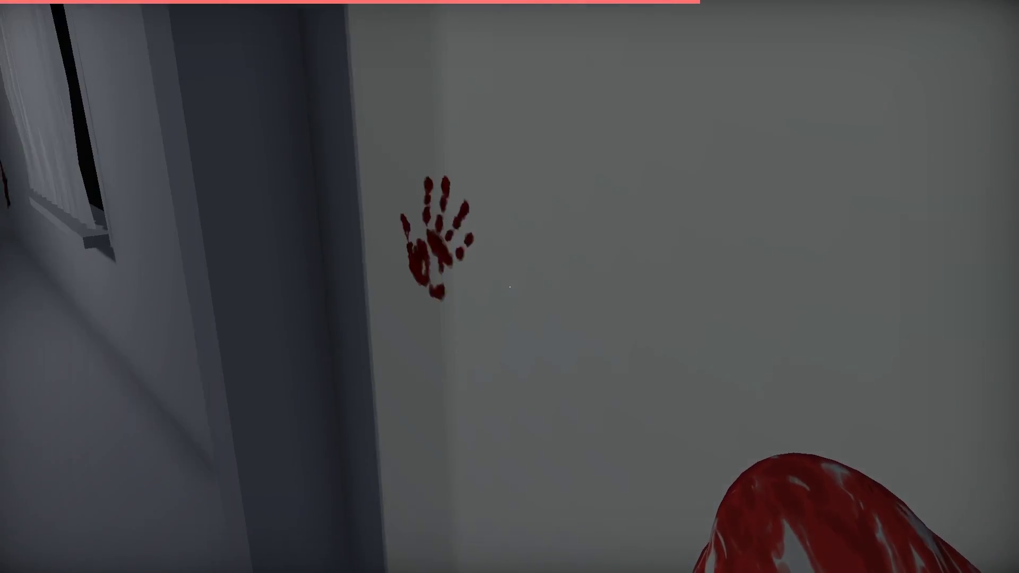
left_click(509, 286)
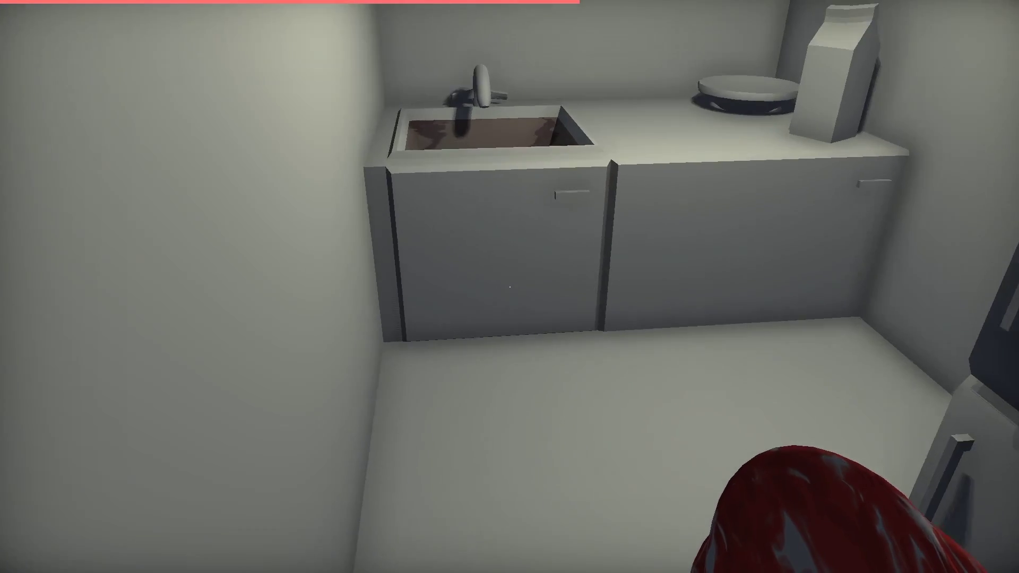
- Rinse the sponge at the sink and walk down the hallway to the floor stain
key("w")
left_click(509, 287)
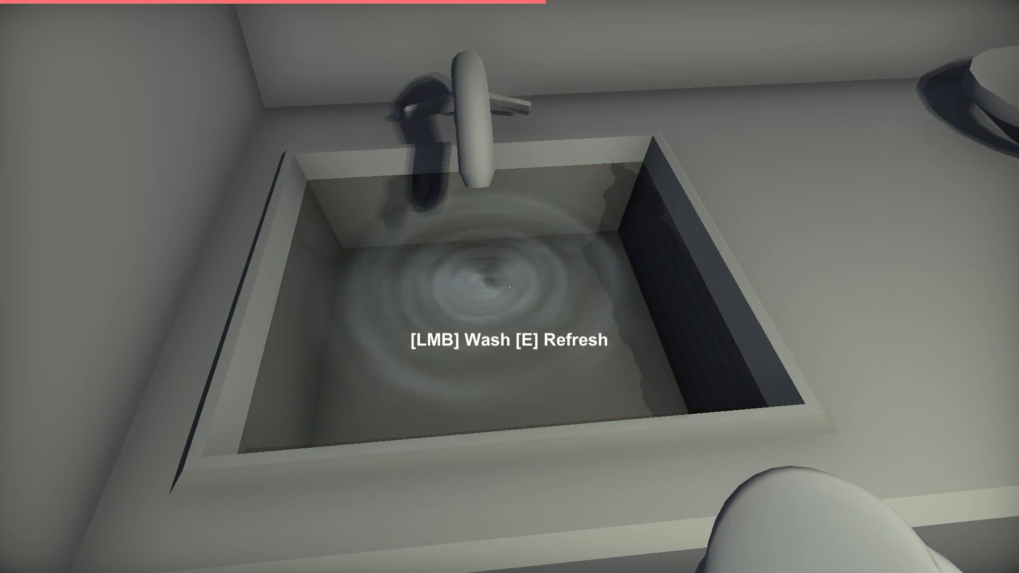
key("w")
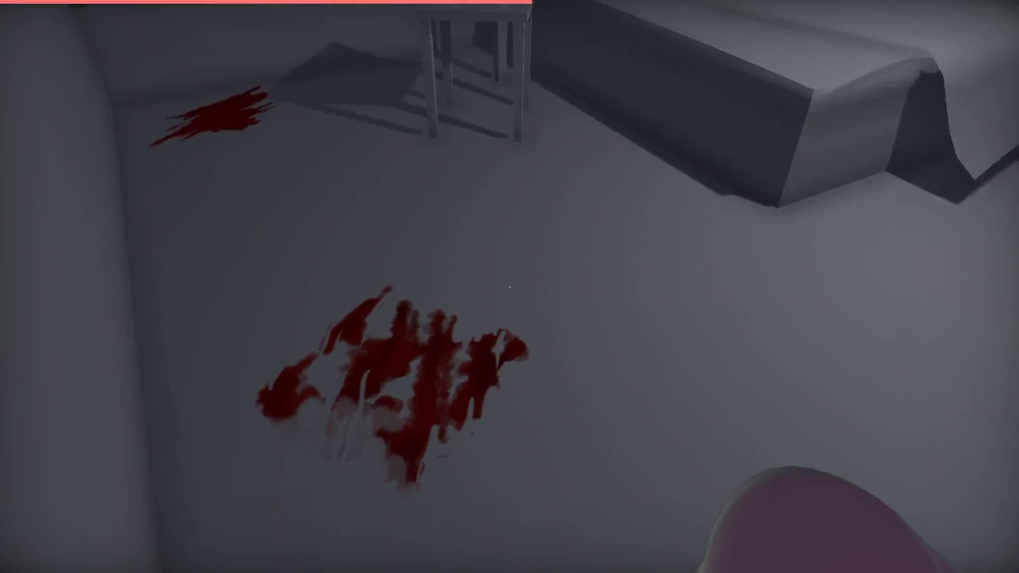
key("w")
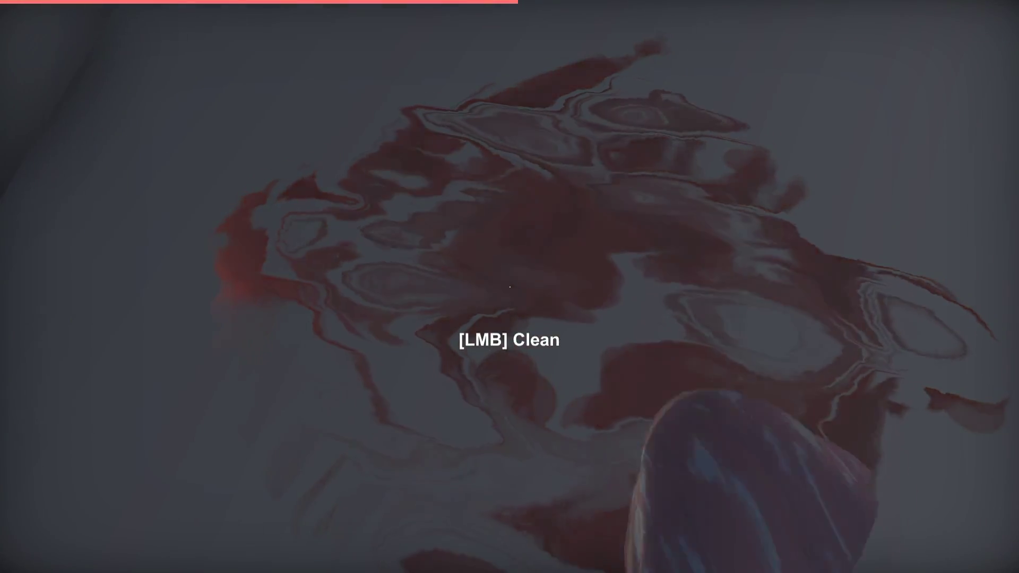
key("w")
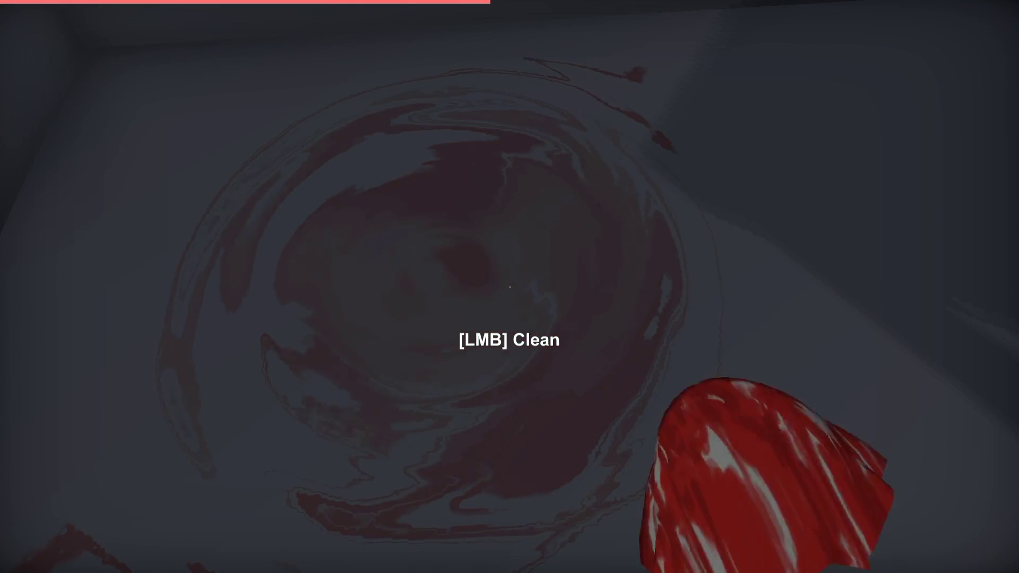
- Walk through the corridor into the bedroom, then rinse the sponge and refresh the sink water
key("w")
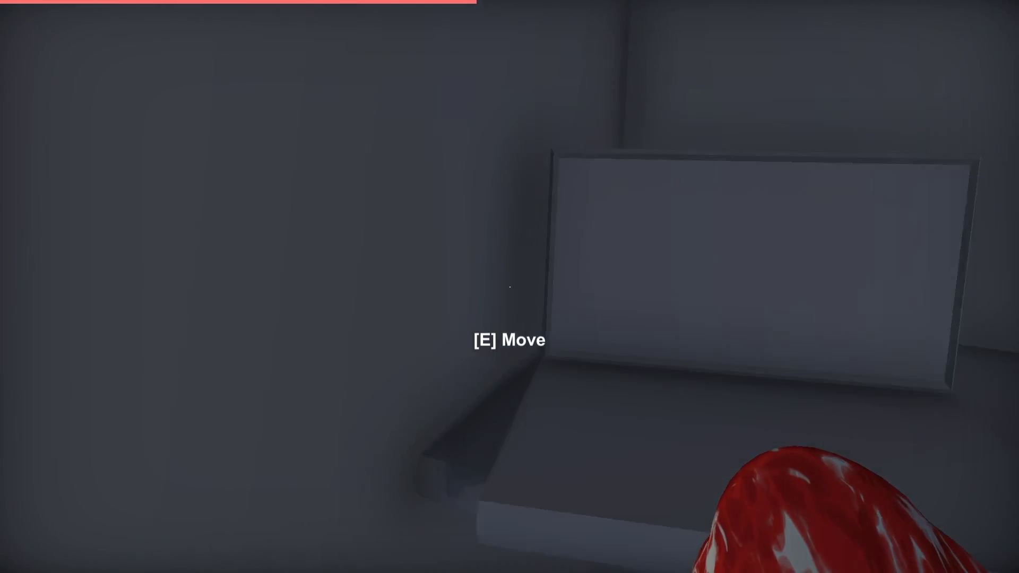
key("w")
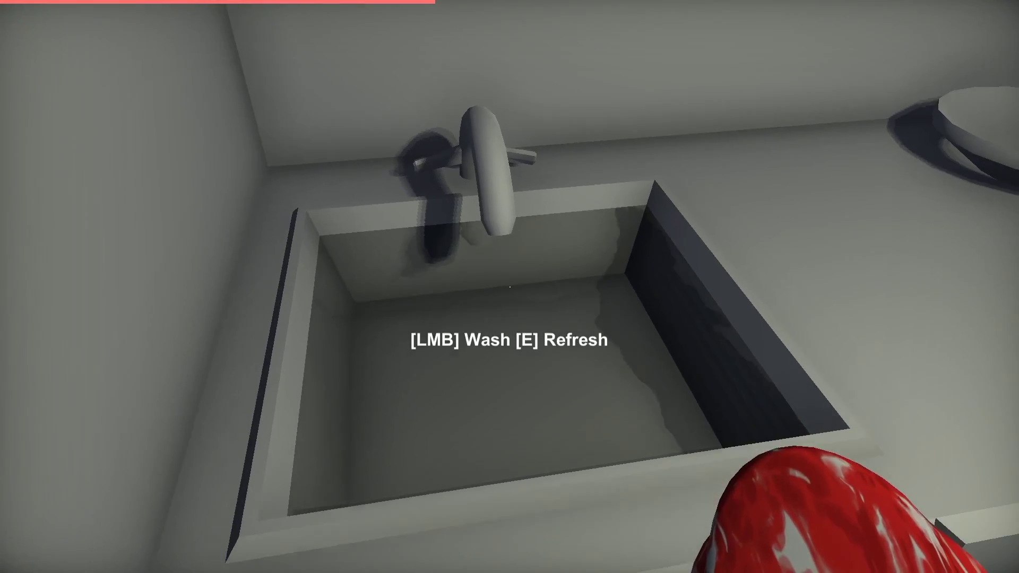
left_click(510, 287)
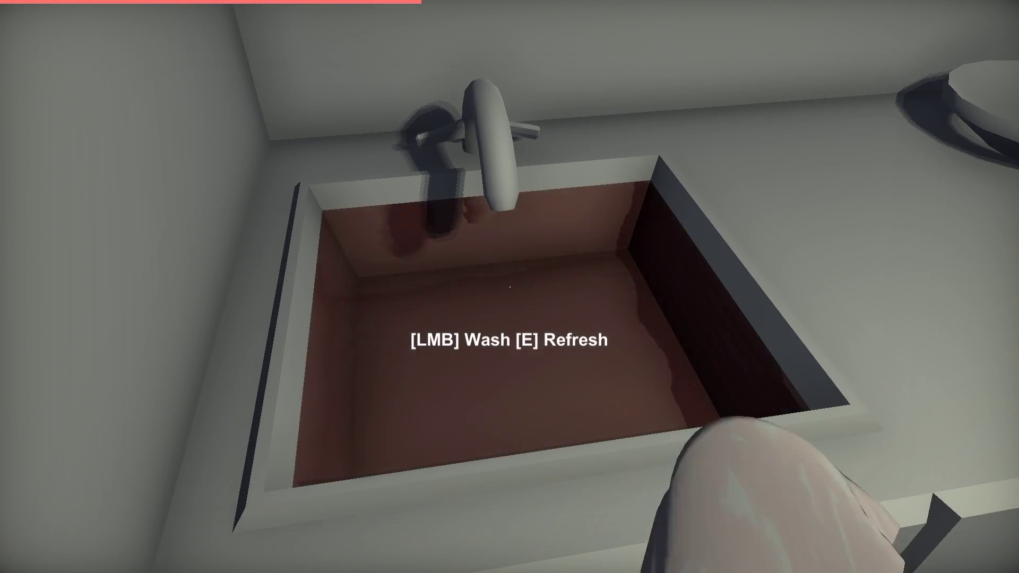
key("e")
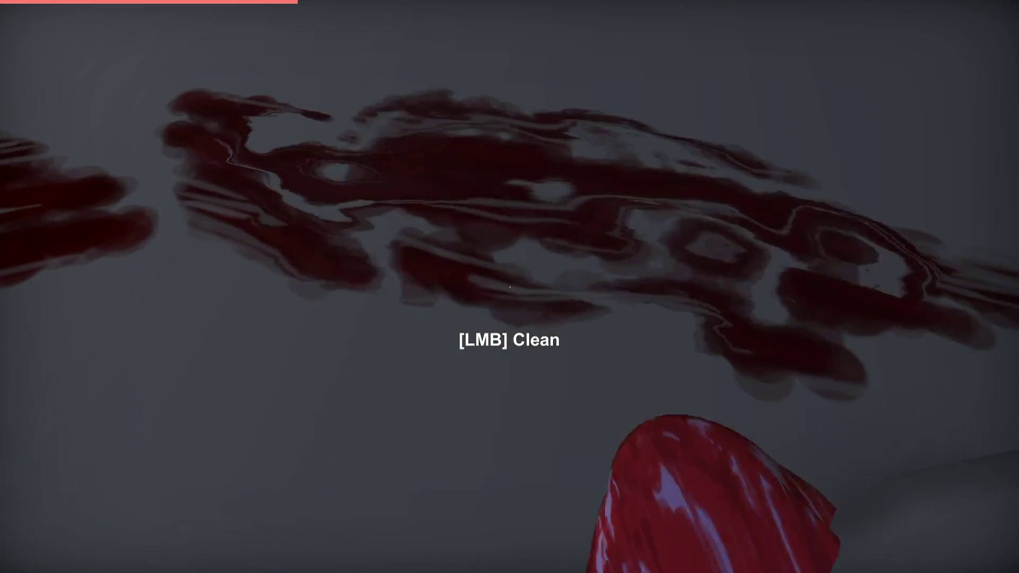
- Walk through the doorway to the sink and rinse the sponge
key("w")
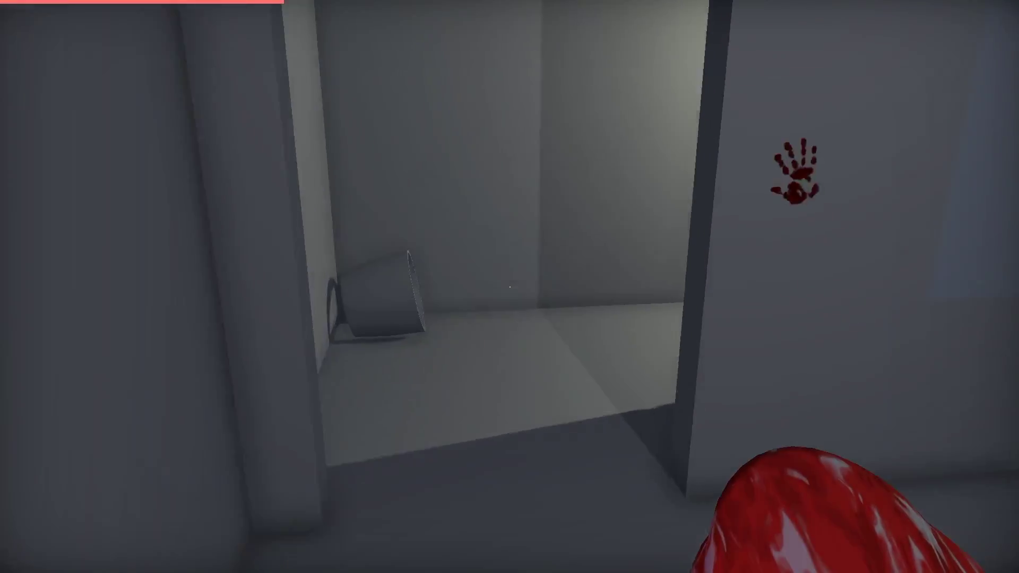
key("w")
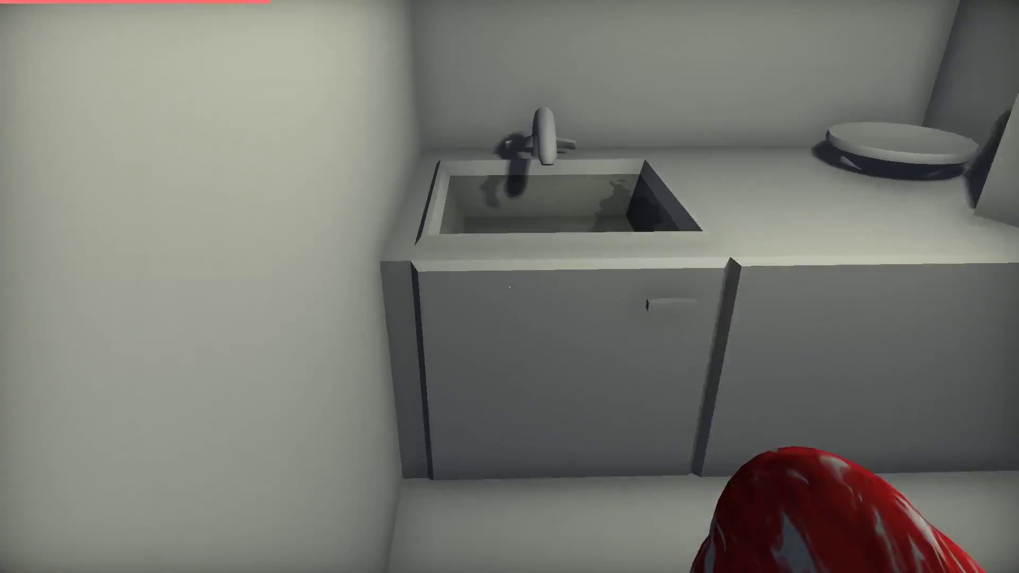
key("w")
left_click(510, 286)
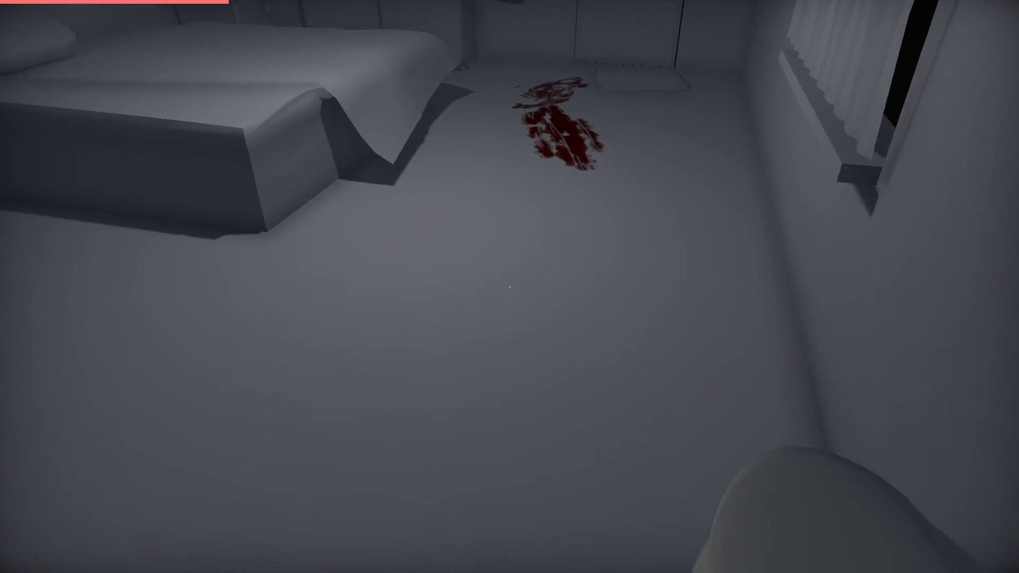
key("w")
- Start wiping the bedroom floor stain, rinse the sponge again and return to the bloodstain
left_click(509, 287)
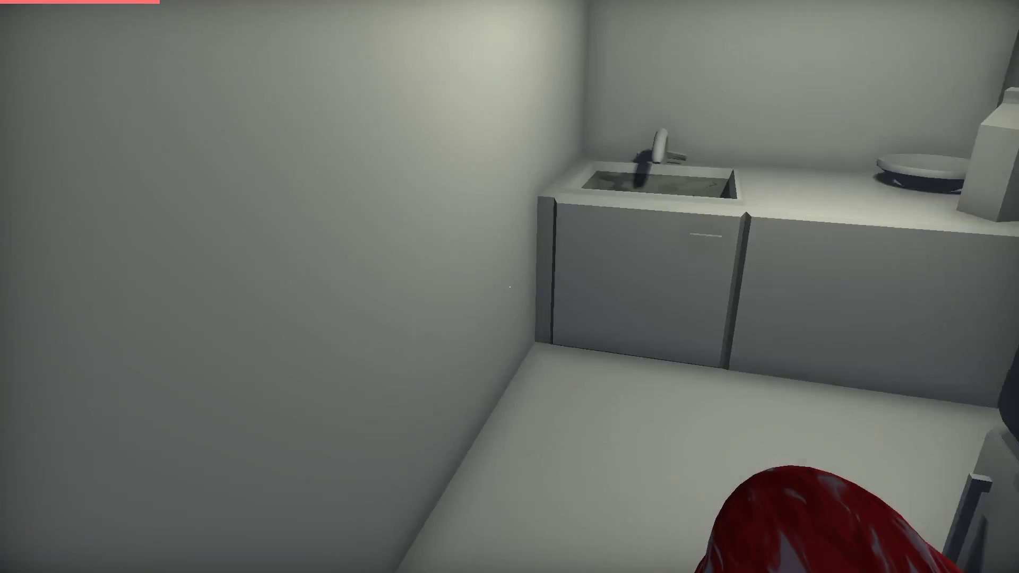
key("w")
left_click(509, 286)
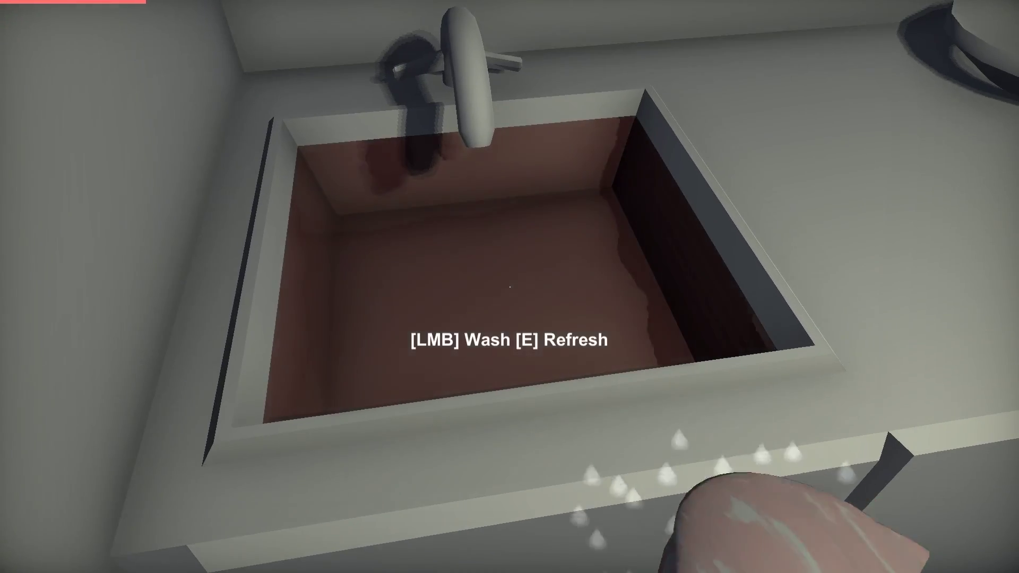
key("w")
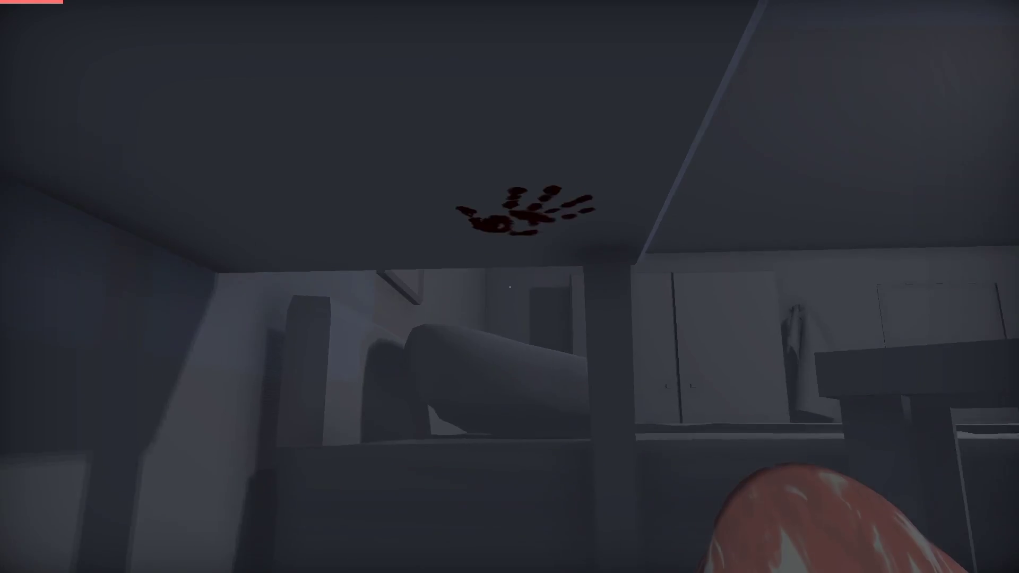
- Scrub the bloody handprint on the overhead surface until it fades
left_click(510, 287)
left_click(510, 287)
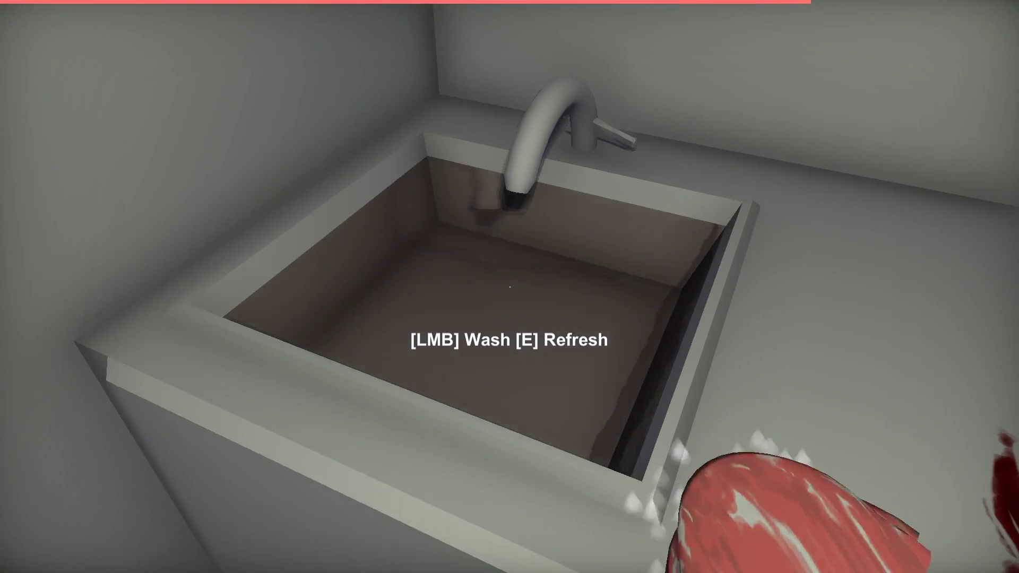
- Rinse the sponge, scrub the dark bedroom stain to faint smears, rinse again and approach the next stain
left_click(510, 287)
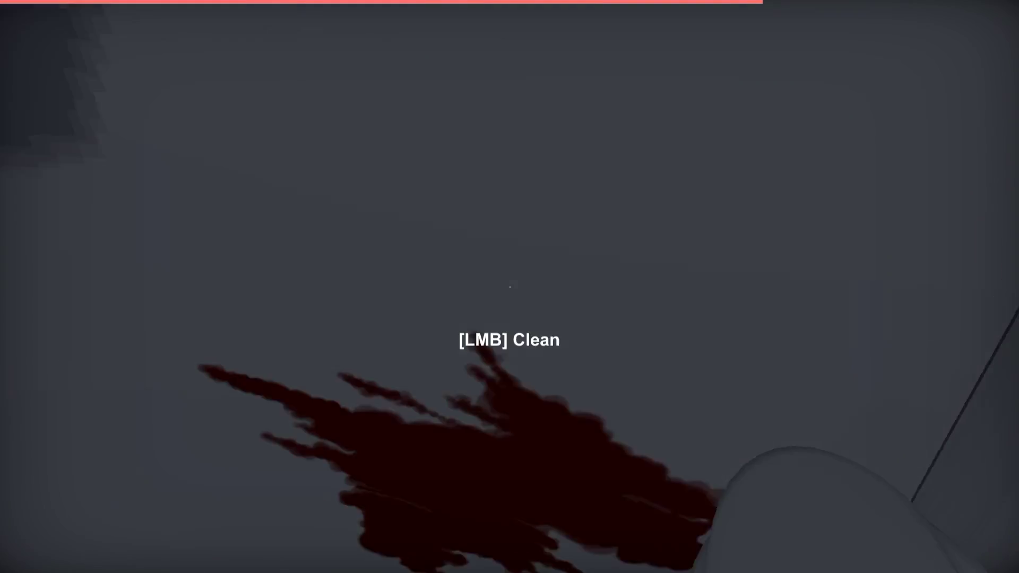
left_click(509, 286)
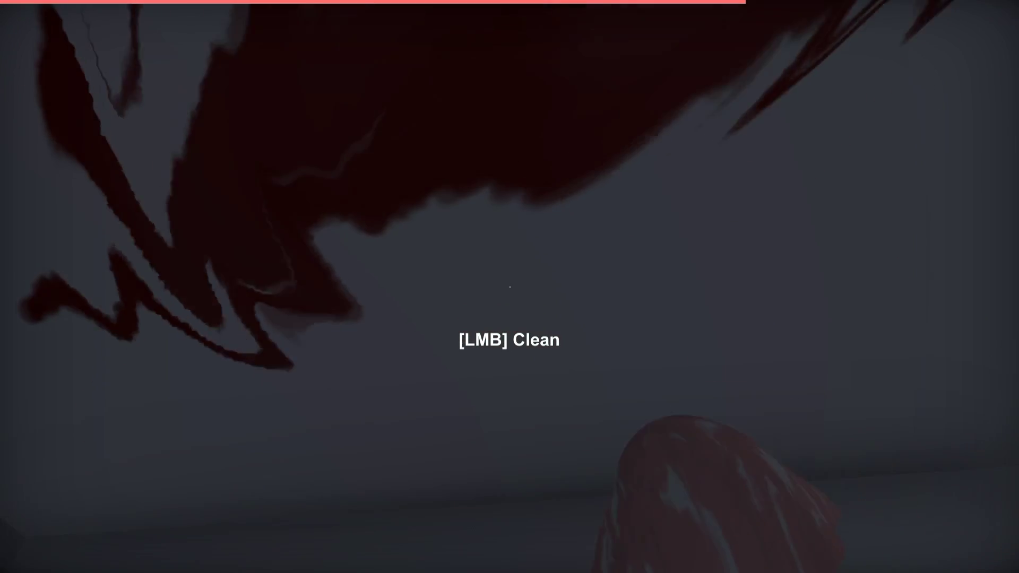
left_click_drag(510, 286, 509, 287)
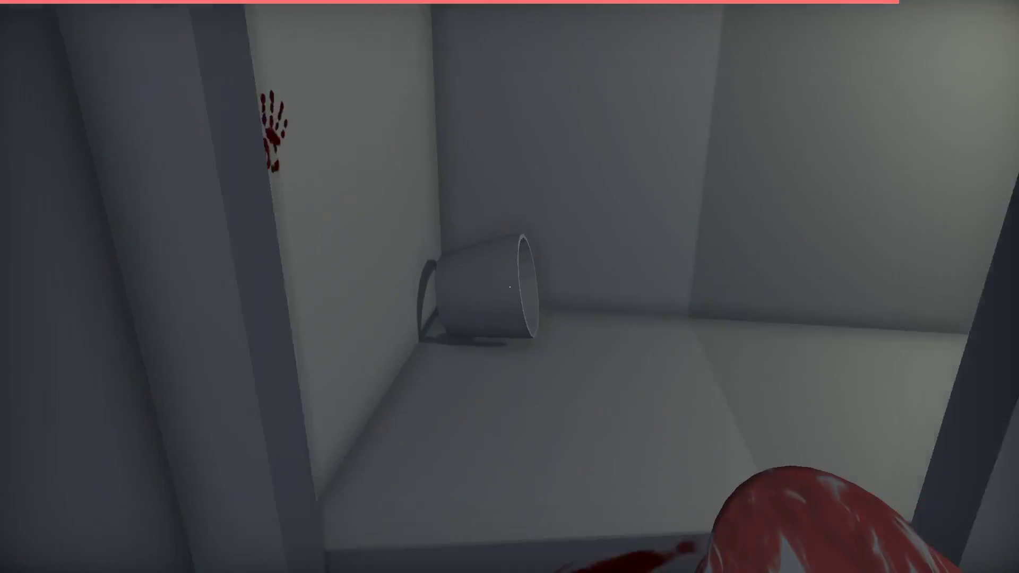
left_click(509, 287)
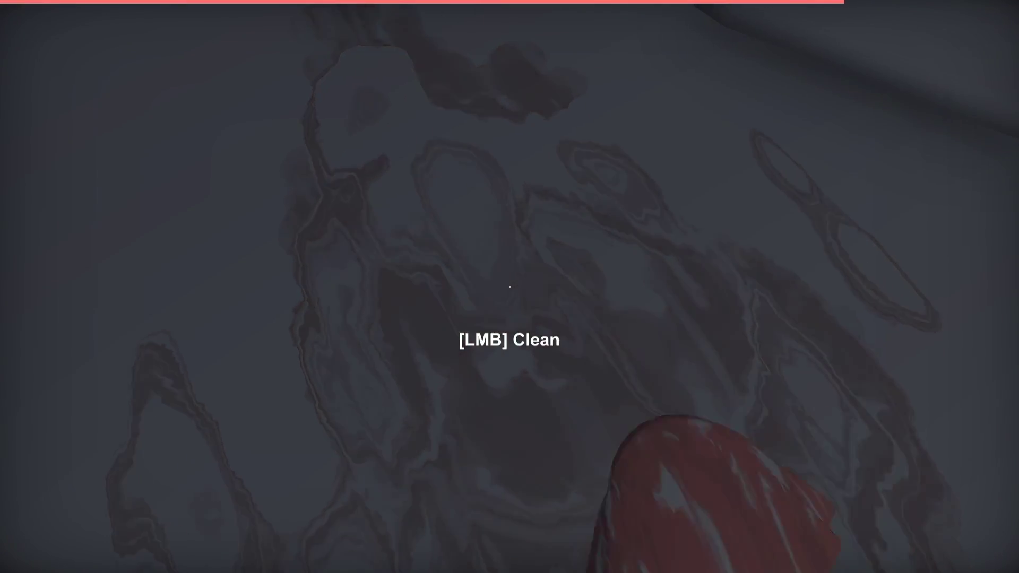
key("w")
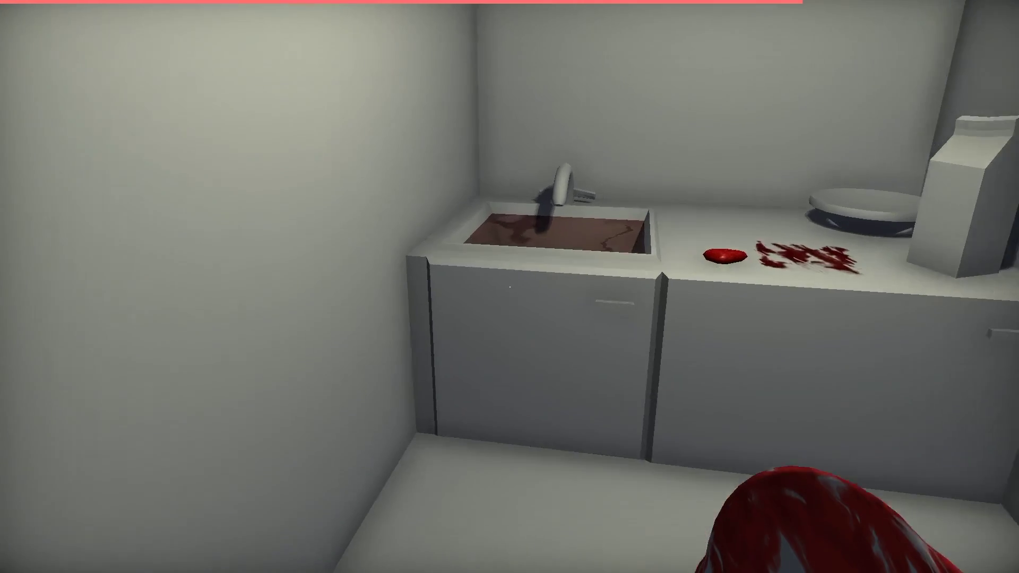
key("w")
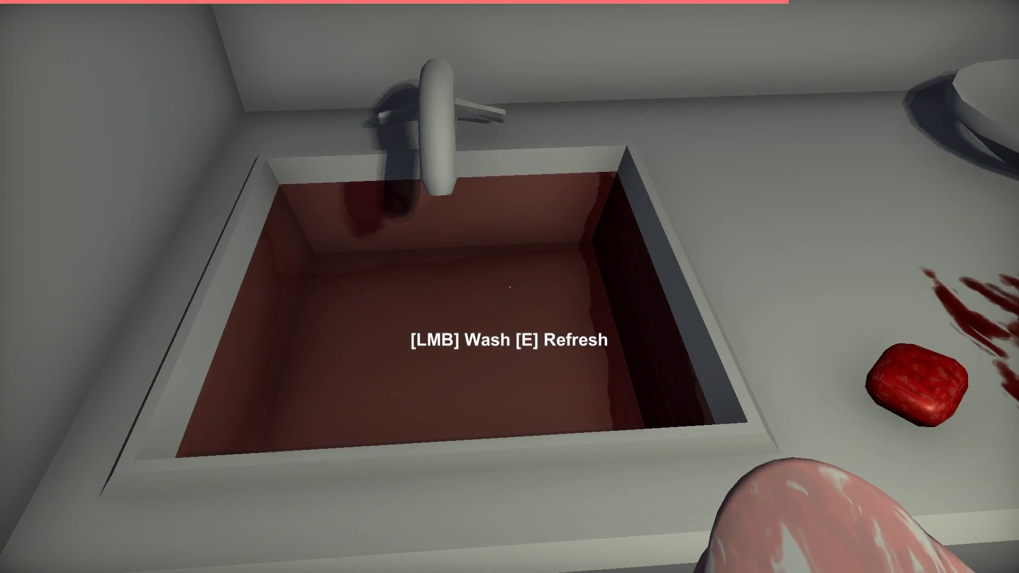
- Refresh the dirty sink water and walk up to the hallway blood stains
key("e")
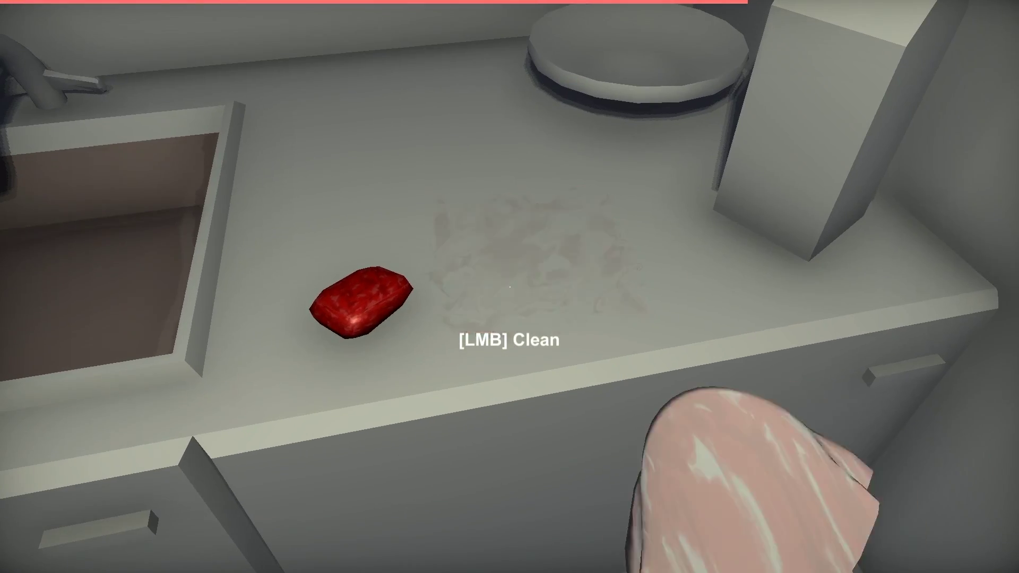
key("w")
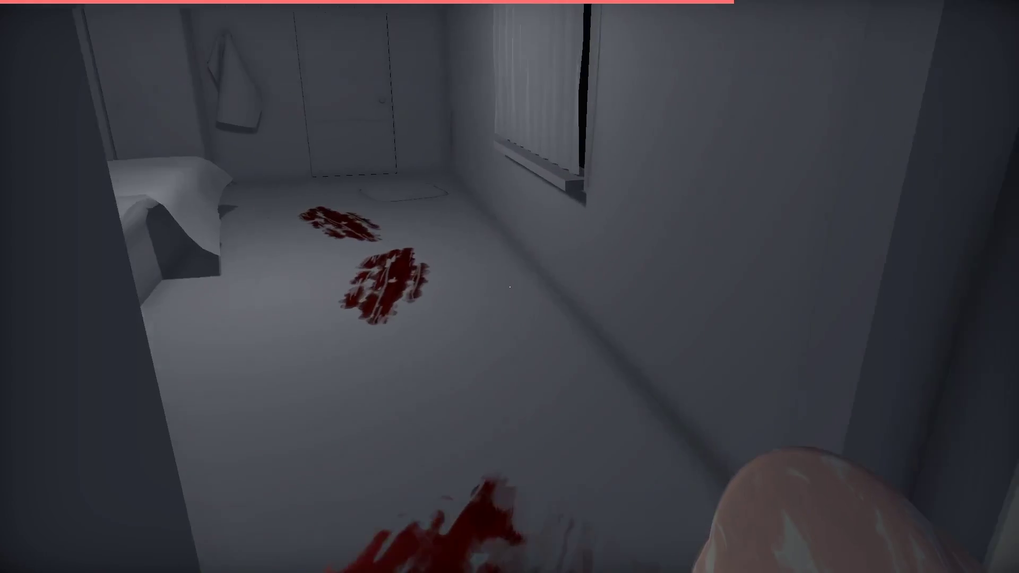
key("w")
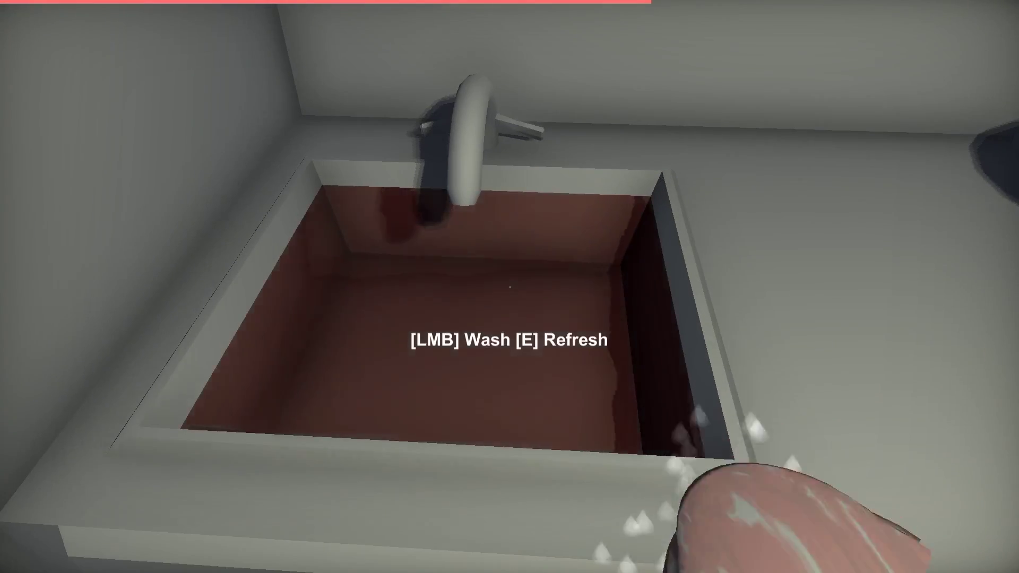
- Return past the sink to the bedroom and wipe the blood streak on the bed edge
key("s")
key("w")
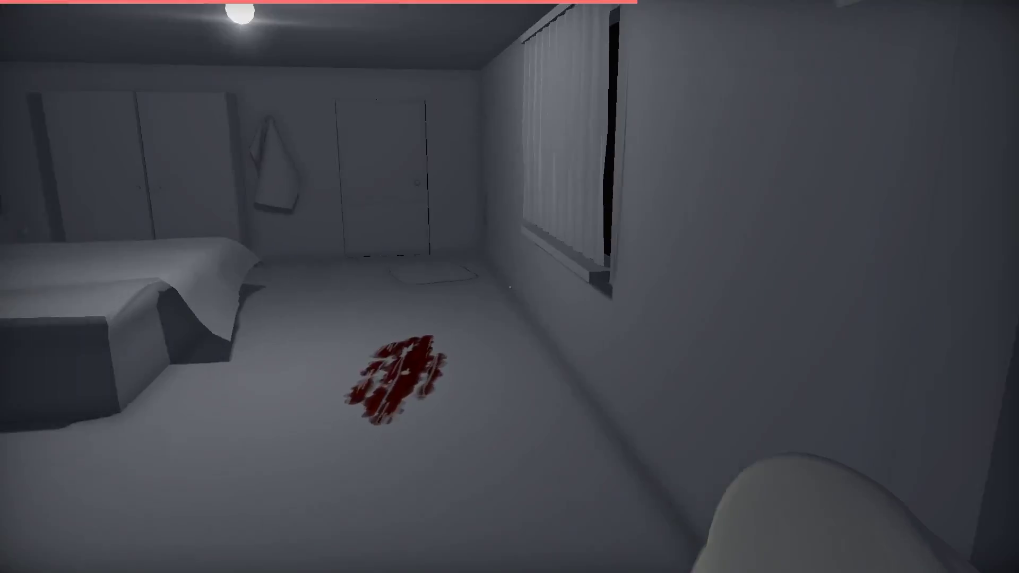
key("w")
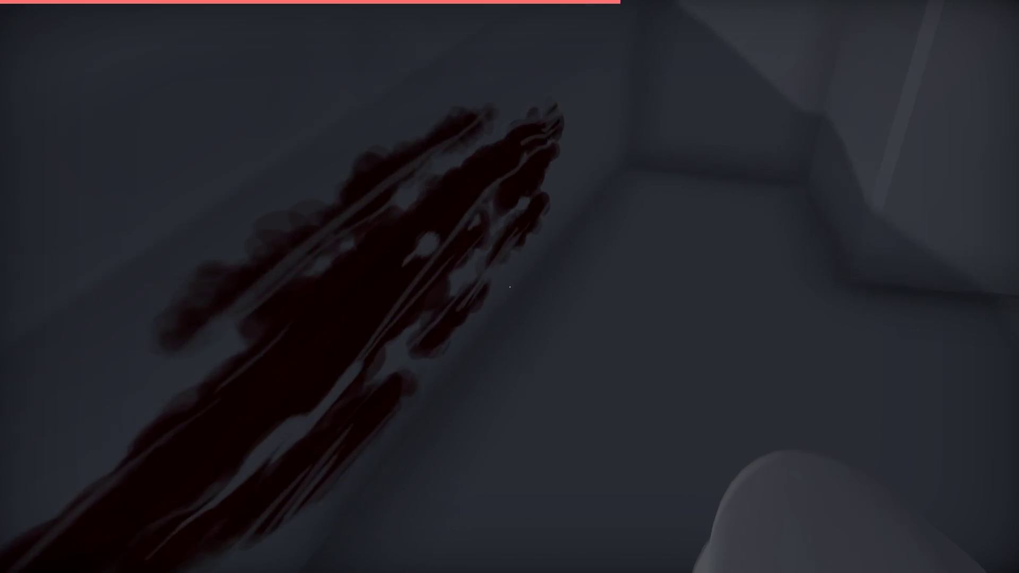
left_click(509, 286)
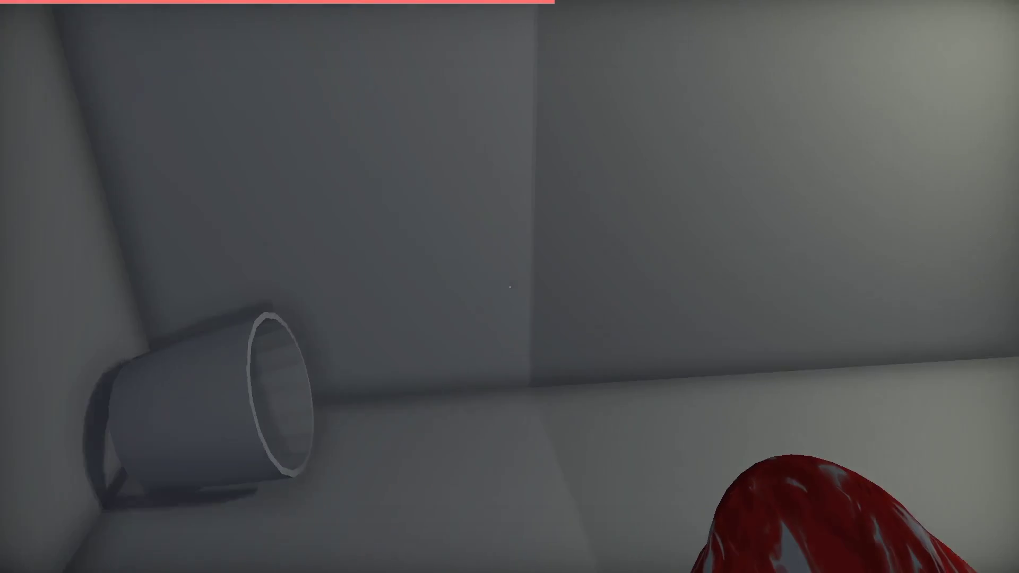
- Rinse the sponge twice between trips to the large wall stain and floor blood pool
key("w")
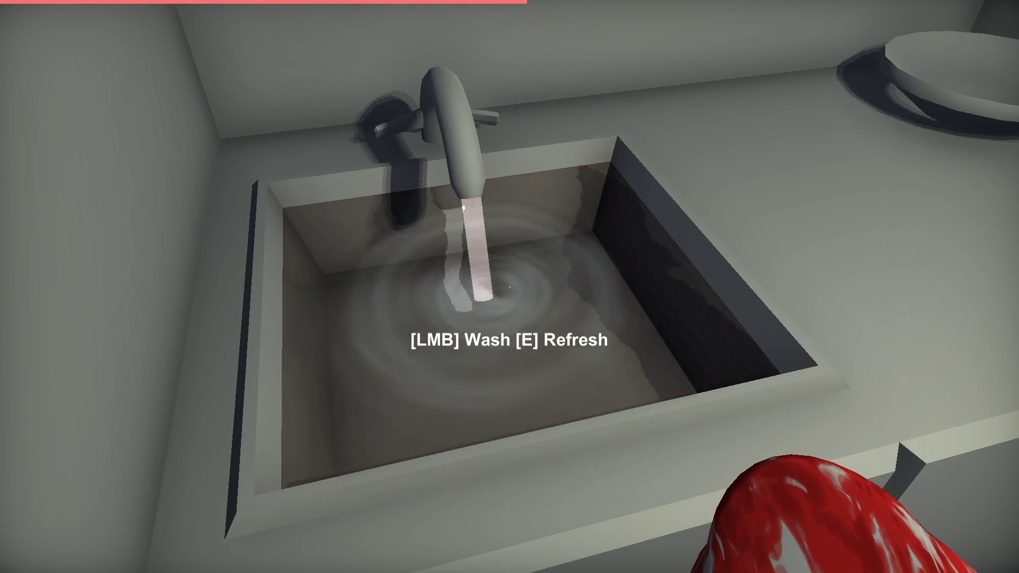
left_click(509, 286)
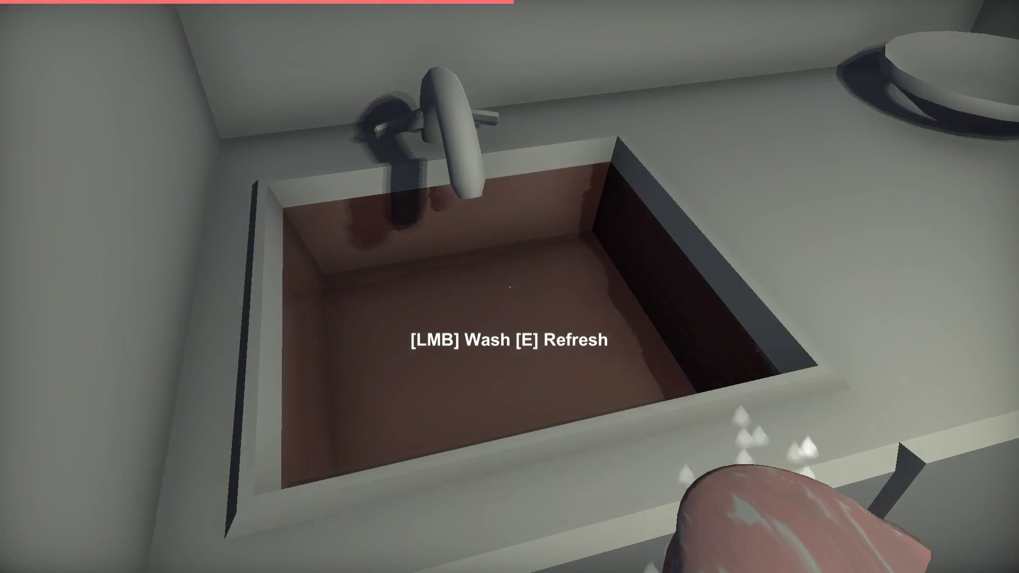
key("w")
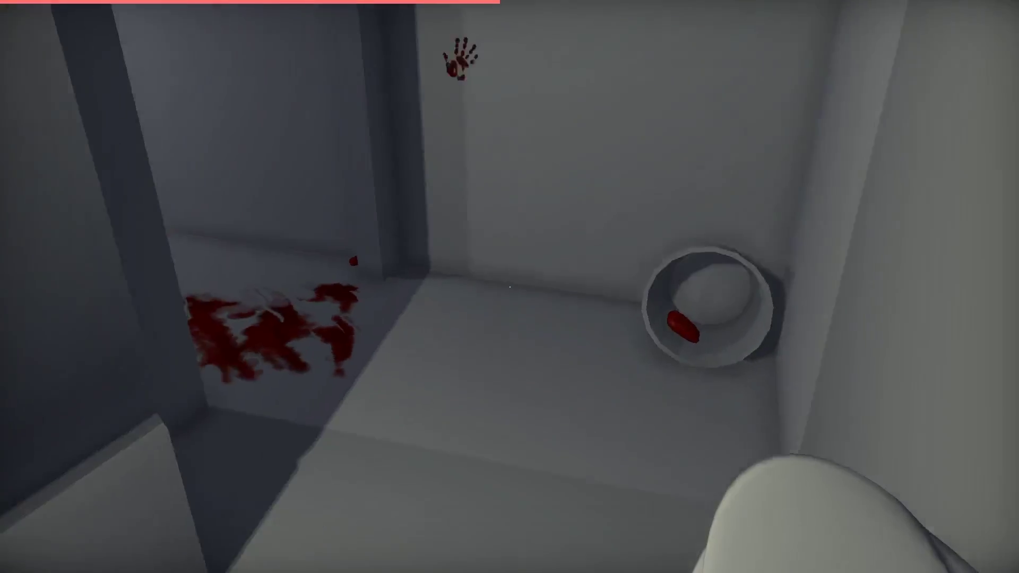
key("w")
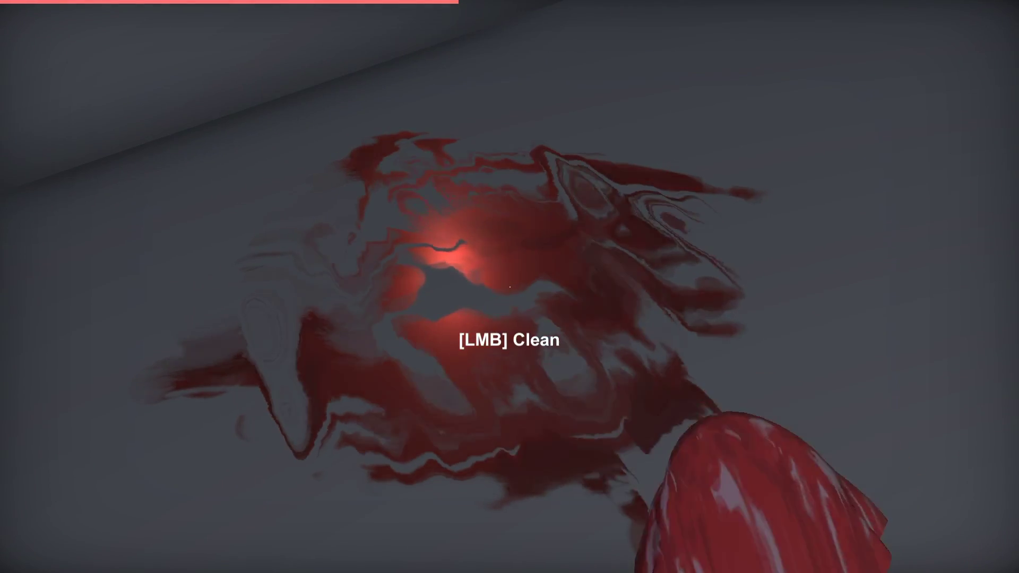
key("w")
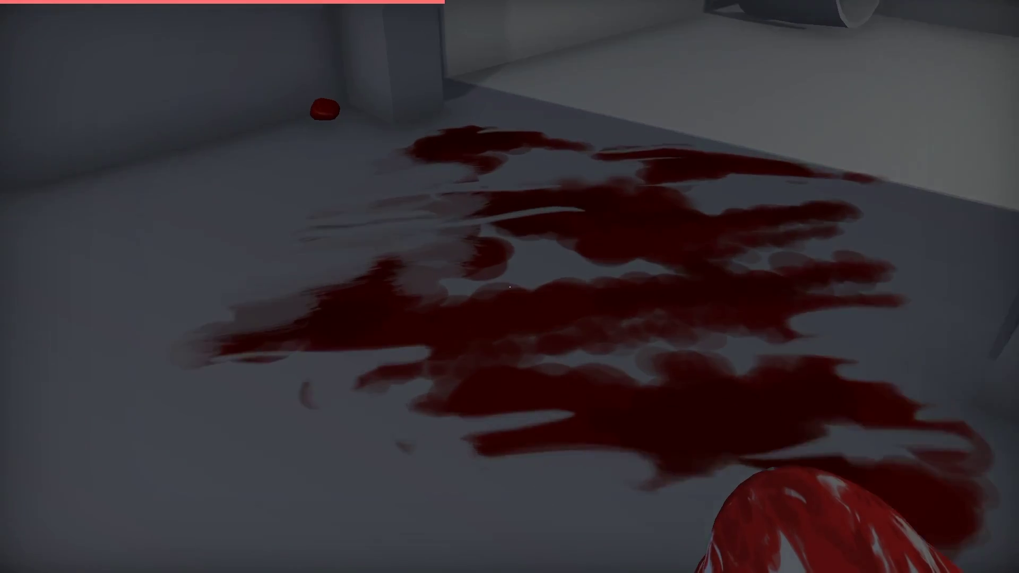
key("w")
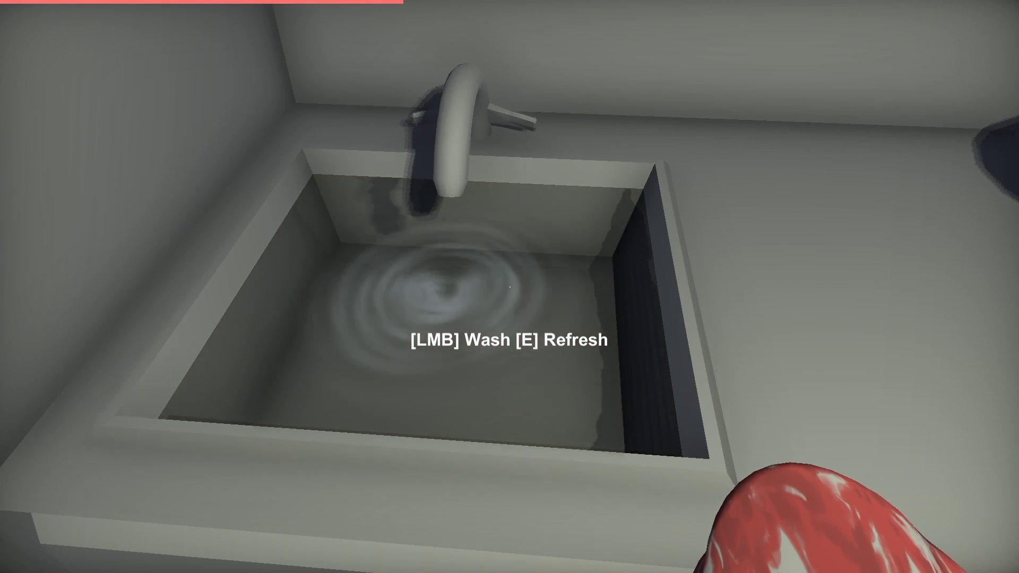
left_click(509, 286)
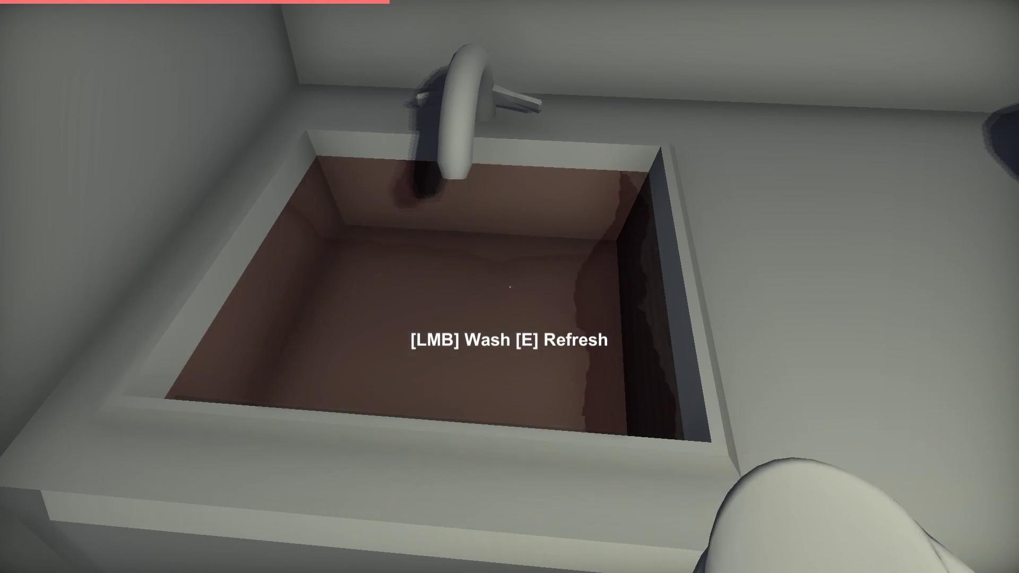
key("w")
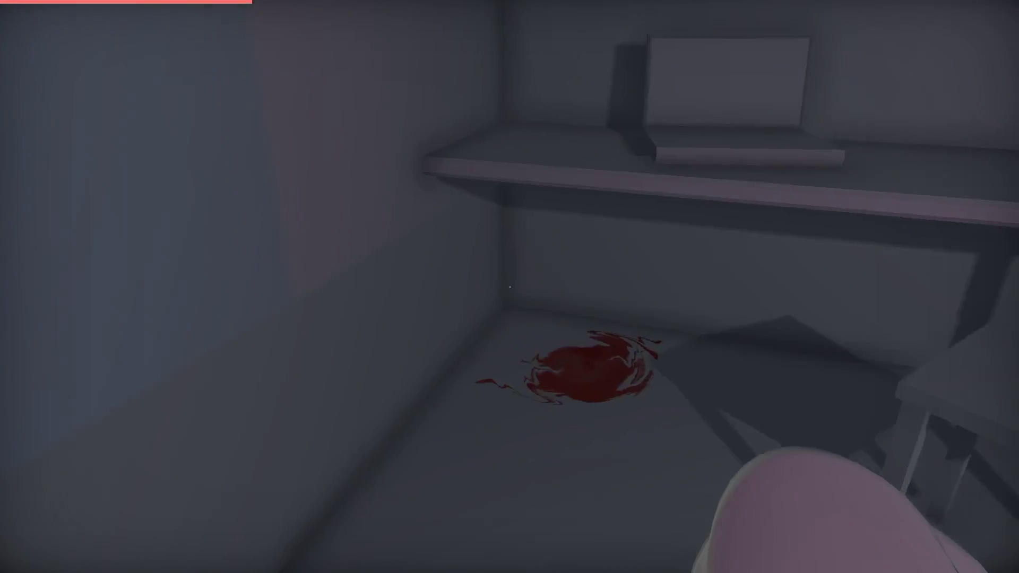
- Move close to the blood stain by the desk and scrub it
key("w")
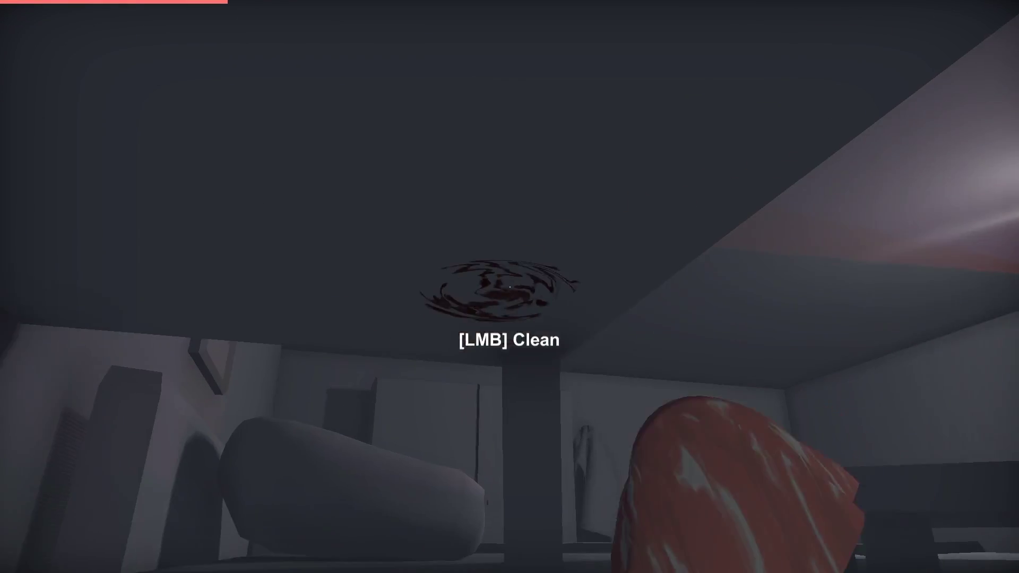
left_click(509, 286)
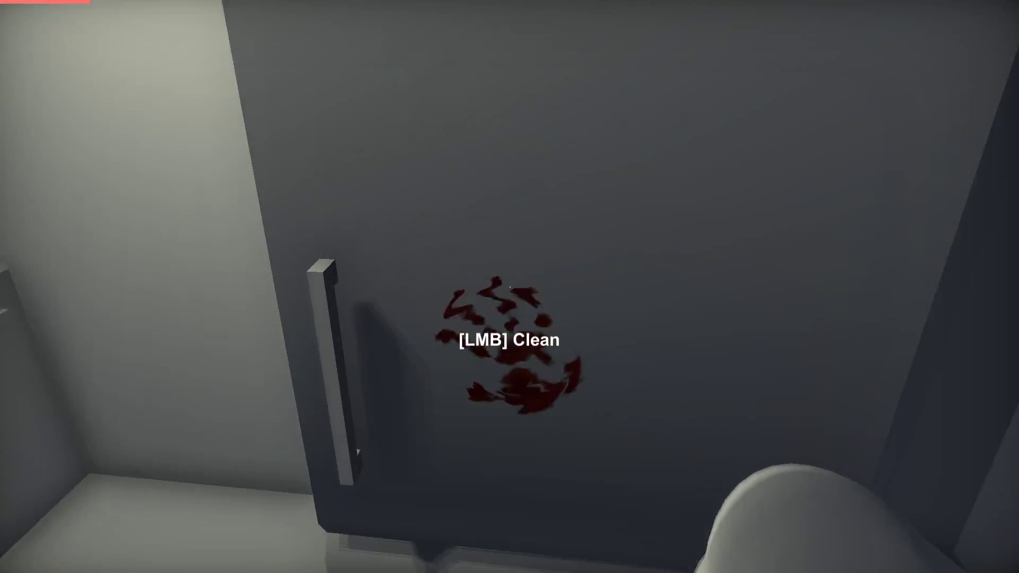
- Wipe the red door smear down to a faint mark, then retry after time runs out
left_click(510, 286)
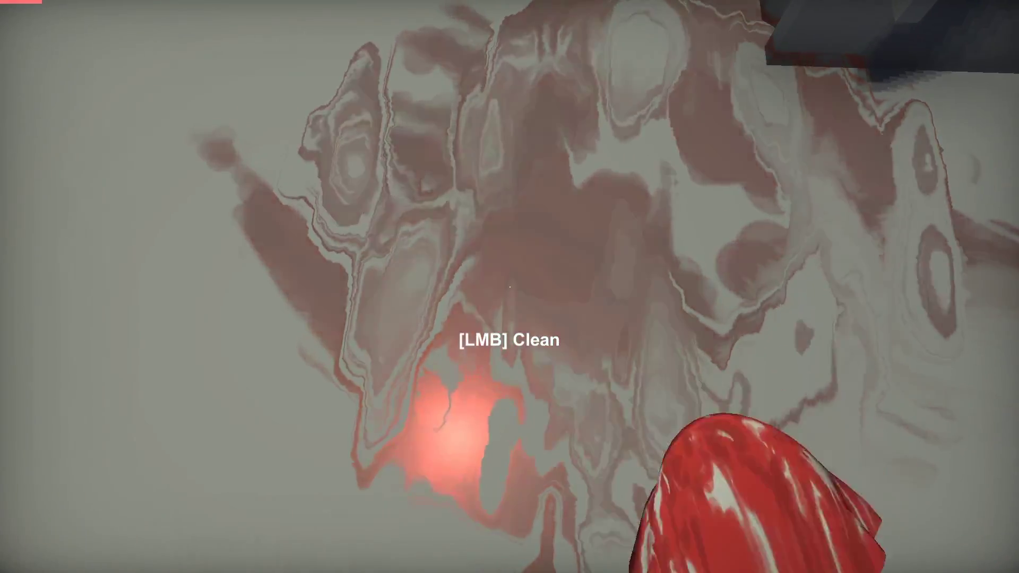
left_click(509, 286)
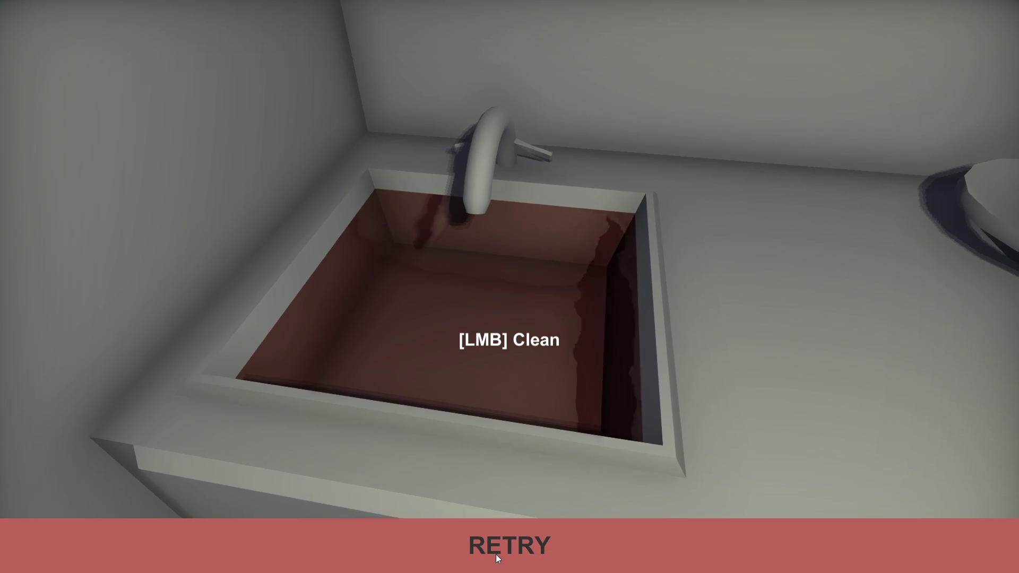
left_click(499, 556)
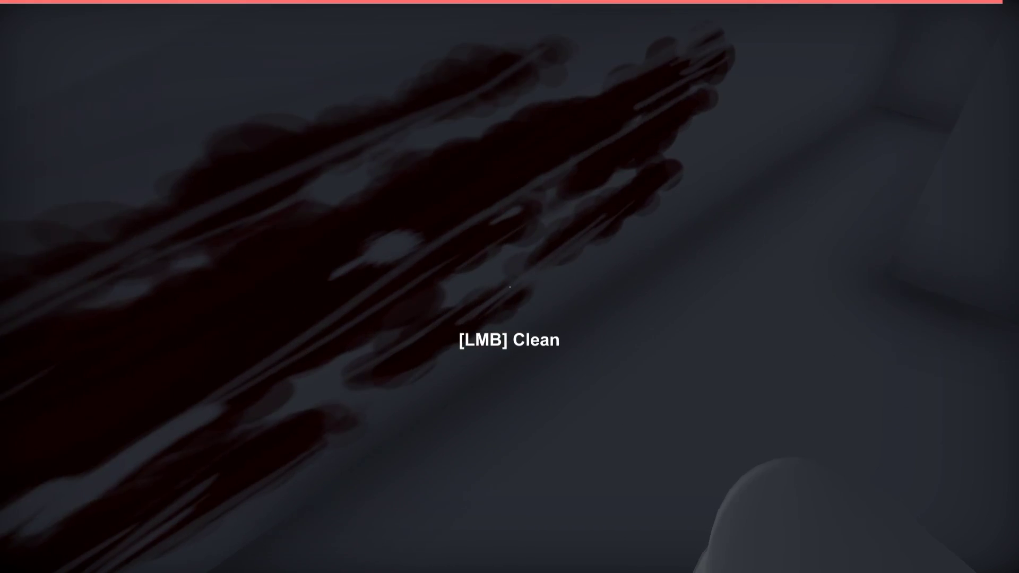
- Scrub the streaked blood stain, wash the sponge clean and head back to the bedroom
left_click(510, 287)
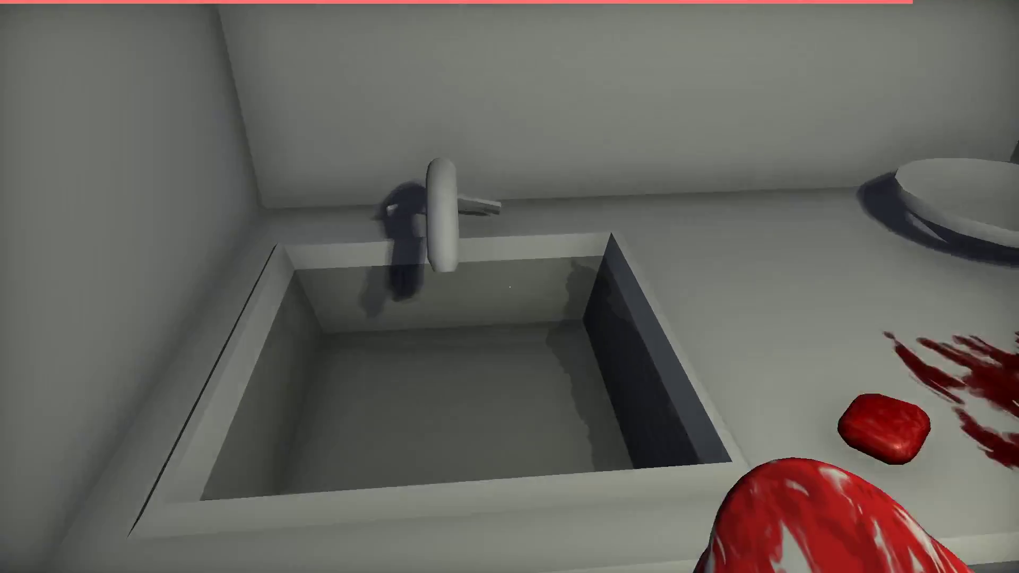
left_click(510, 287)
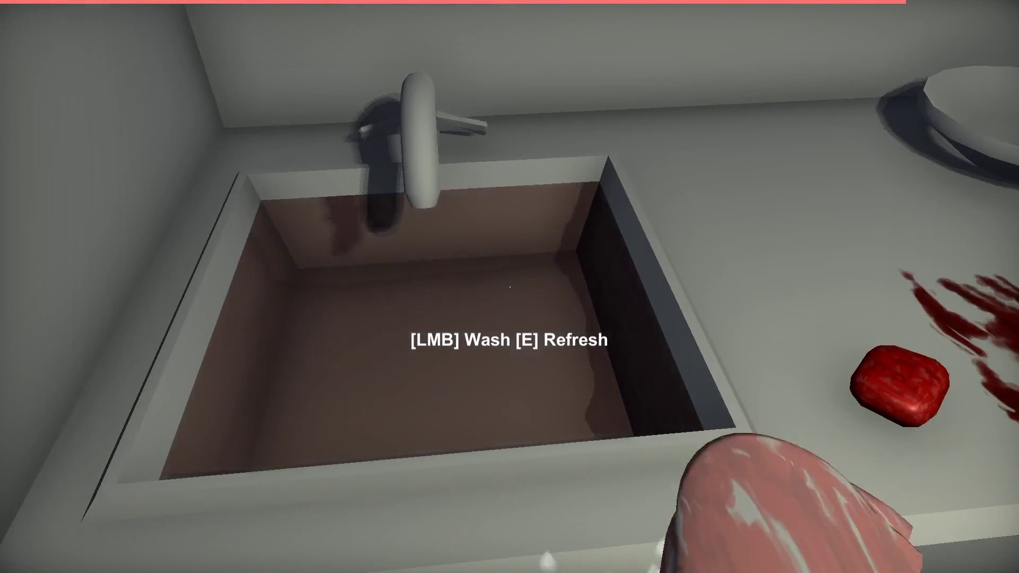
left_click(509, 287)
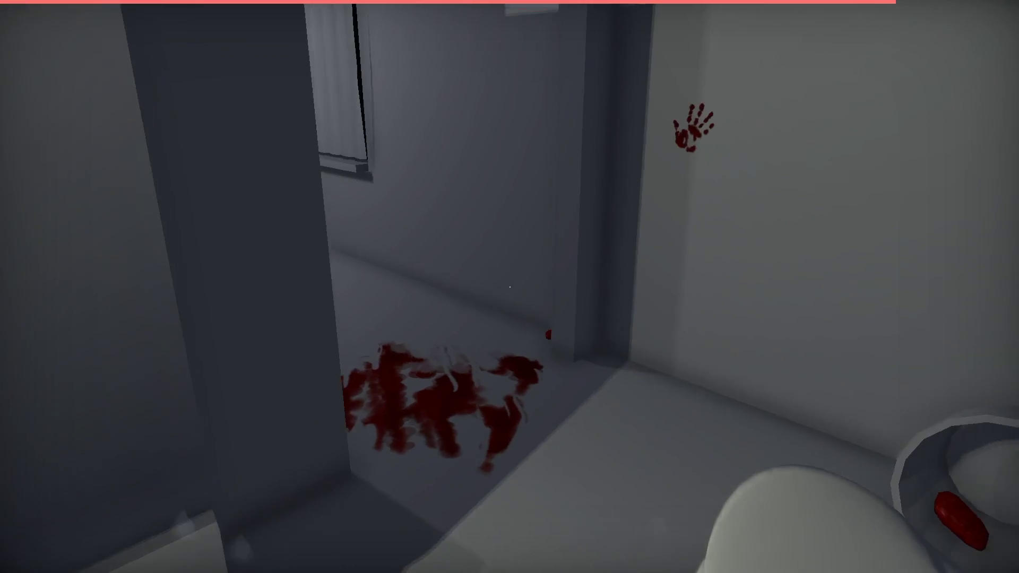
key("w")
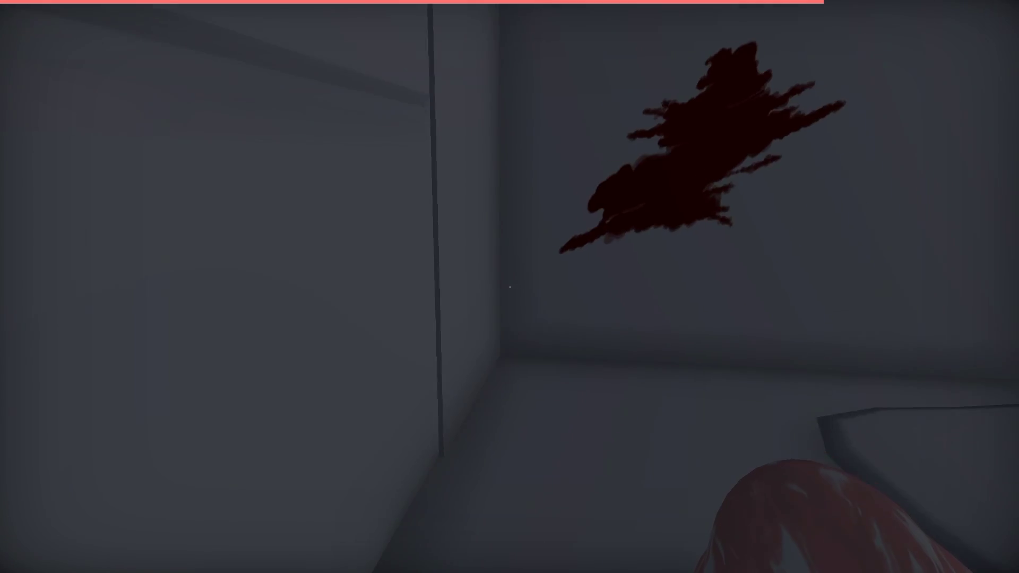
left_click(509, 287)
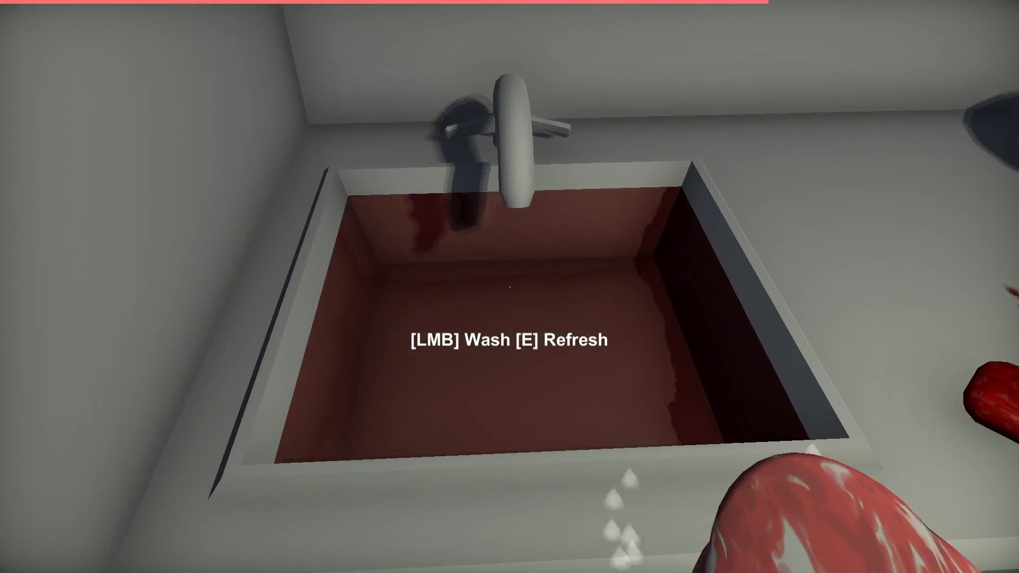
left_click(509, 286)
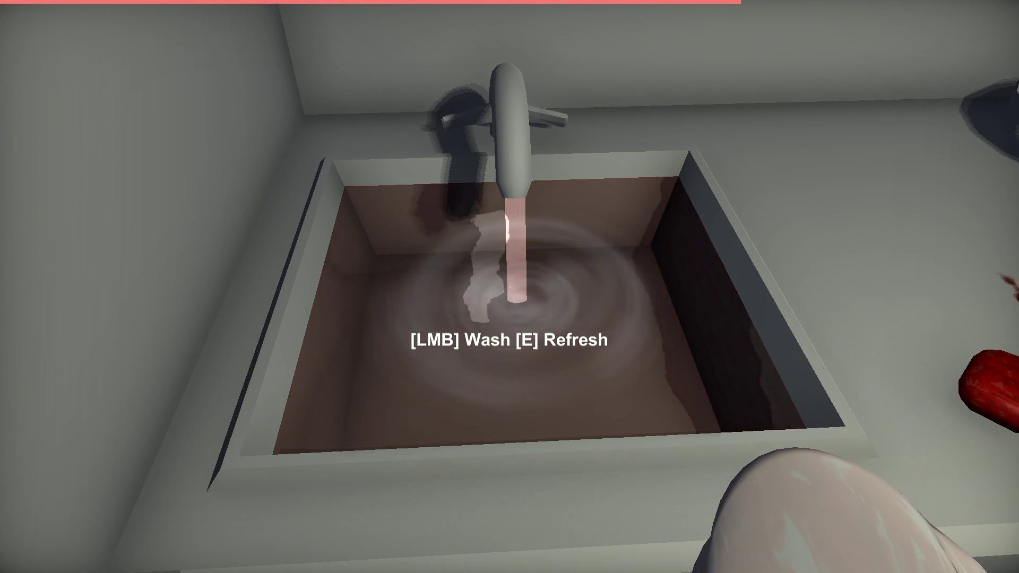
- Wipe the wall blood stain, rinse the sponge again and return to the bloody bedroom floor
key("w")
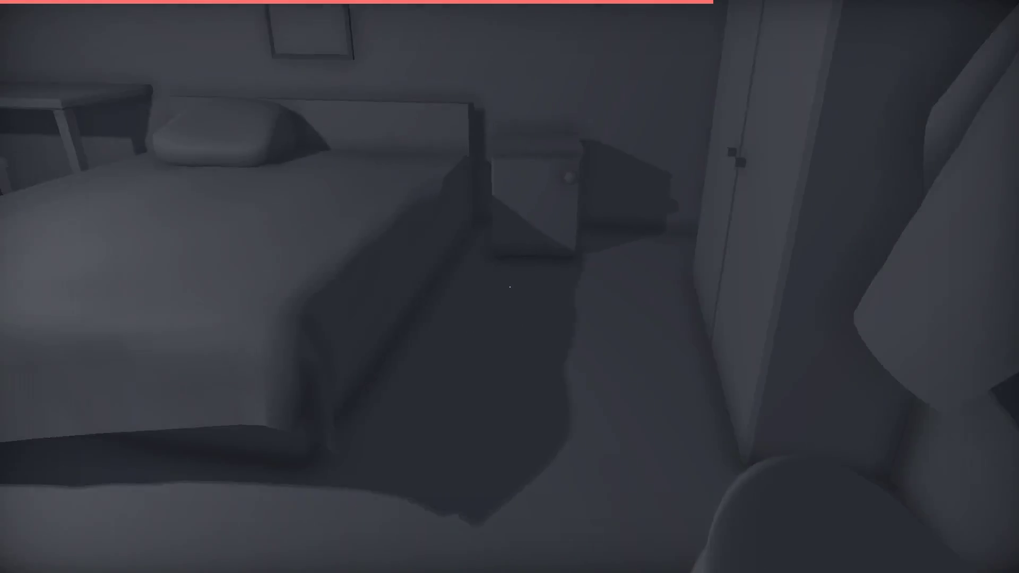
- Scrub the nearby blood stain, visit the sink and head back to the bedroom stains
key("w")
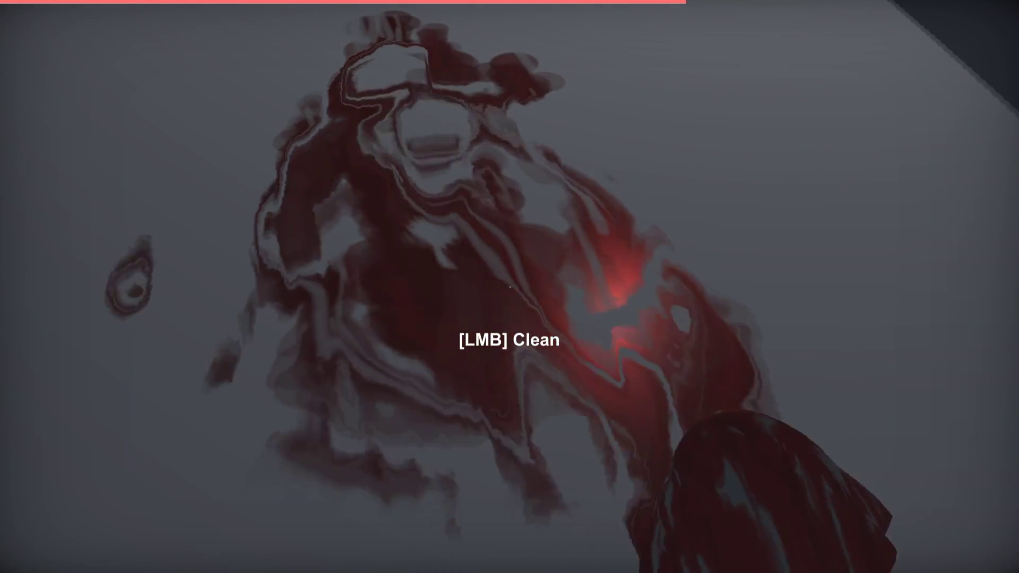
left_click(509, 287)
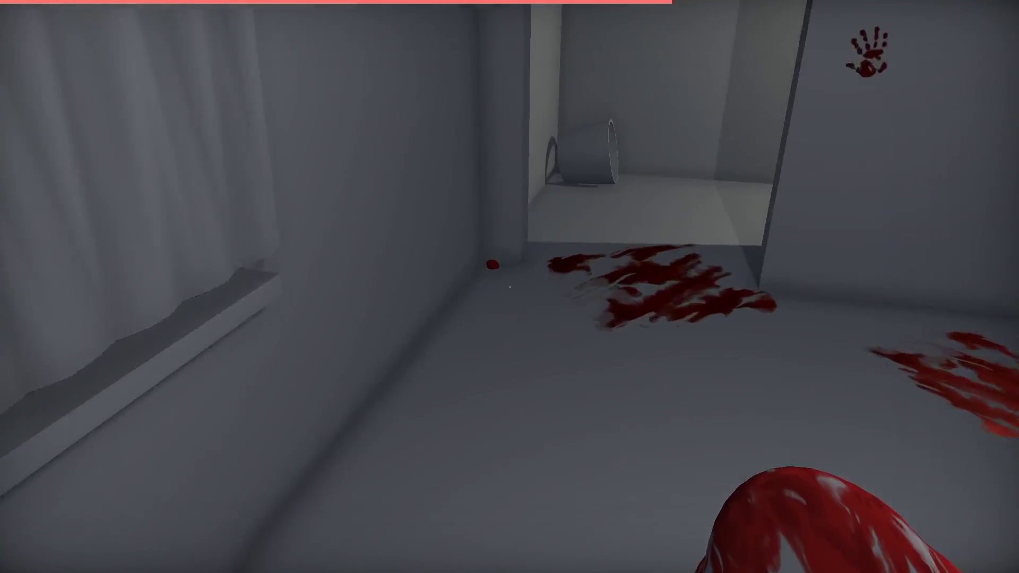
key("w")
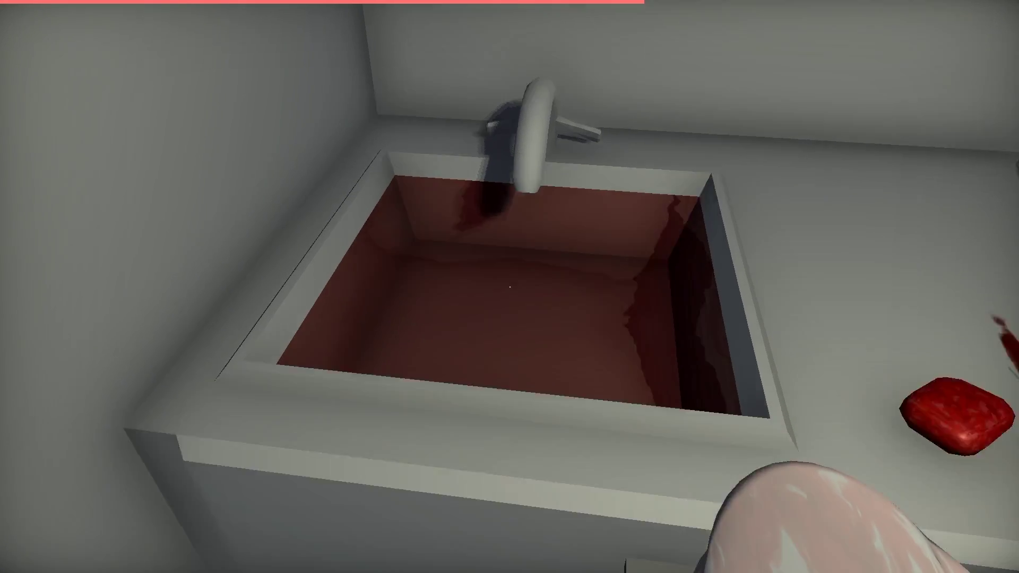
key("w")
key("w")
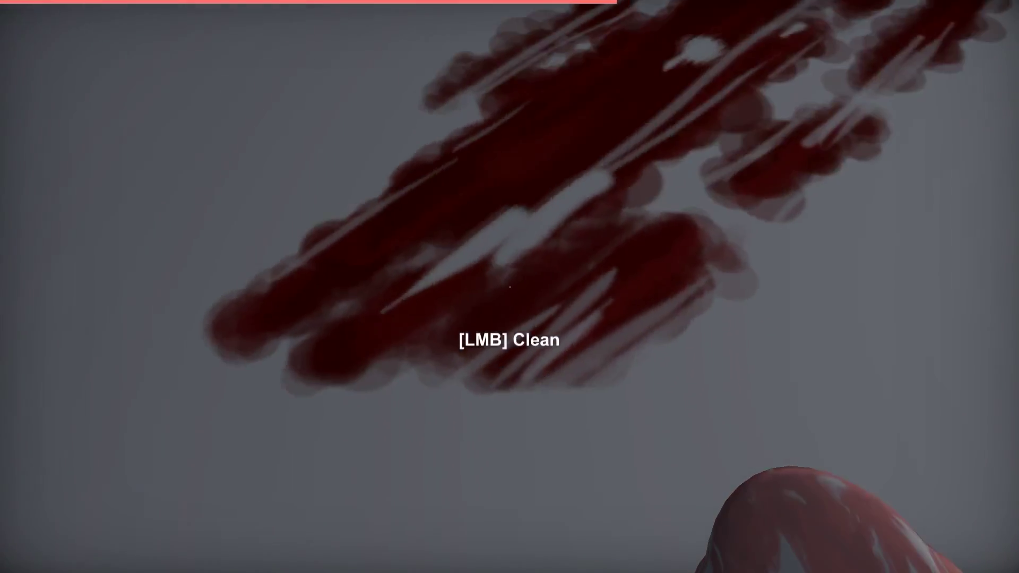
- Wipe the dark blood stain, rinse the sponge, then wipe the wall blood smear
left_click(509, 287)
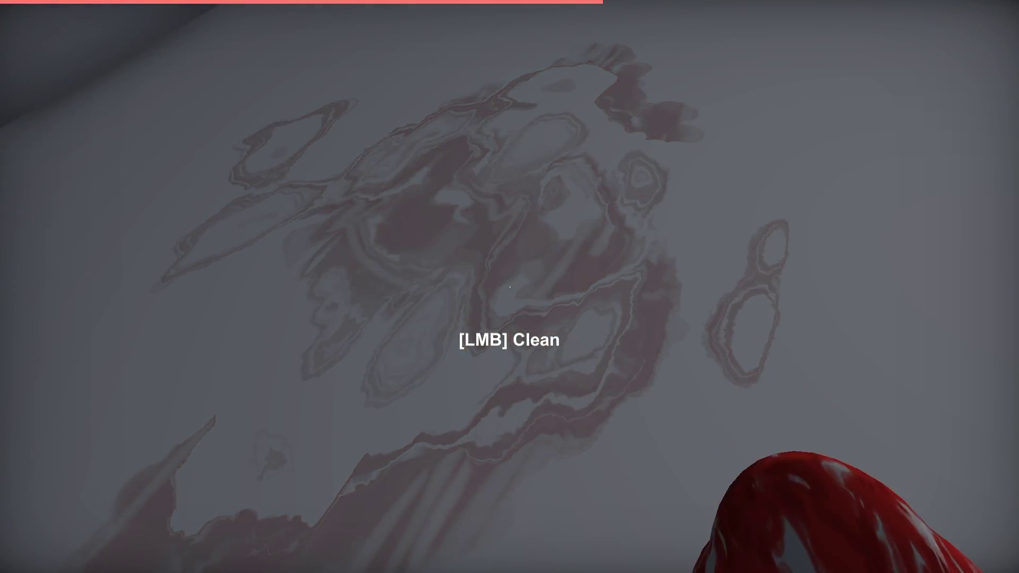
key("w")
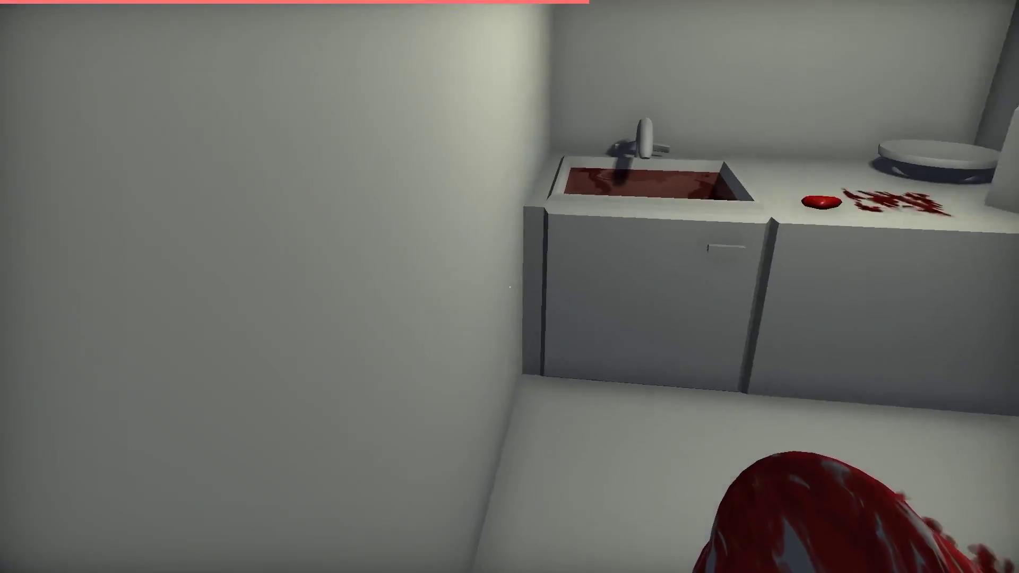
key("w")
left_click(510, 287)
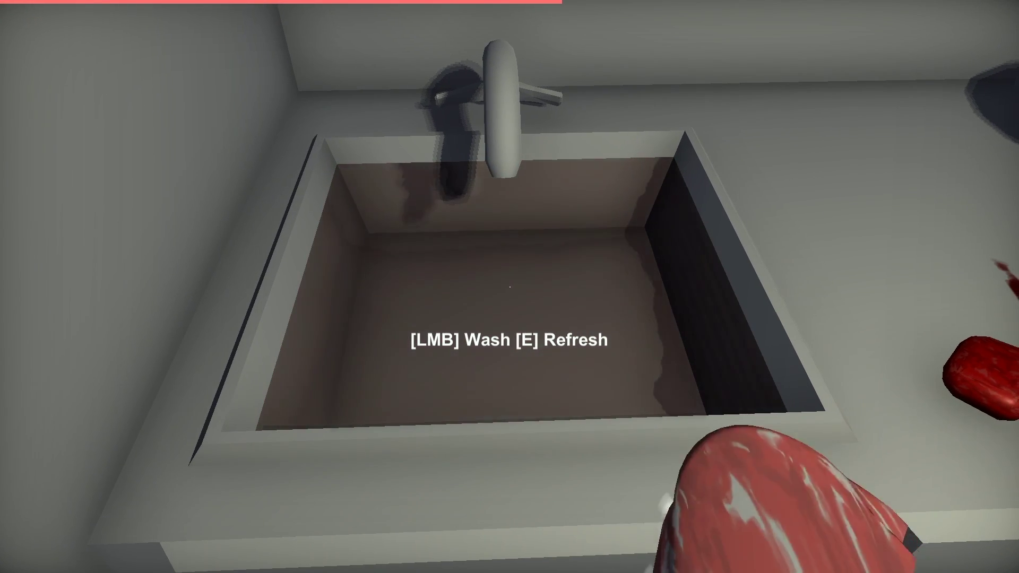
key("w")
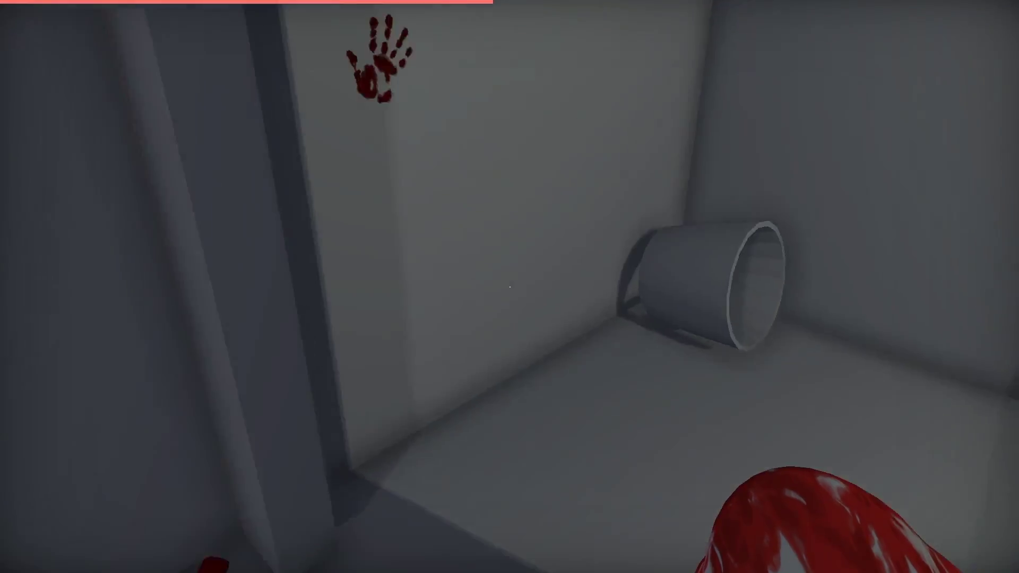
- Walk back to the sink, then check under the desk and find the chunk in the pipe
key("w")
left_click(509, 286)
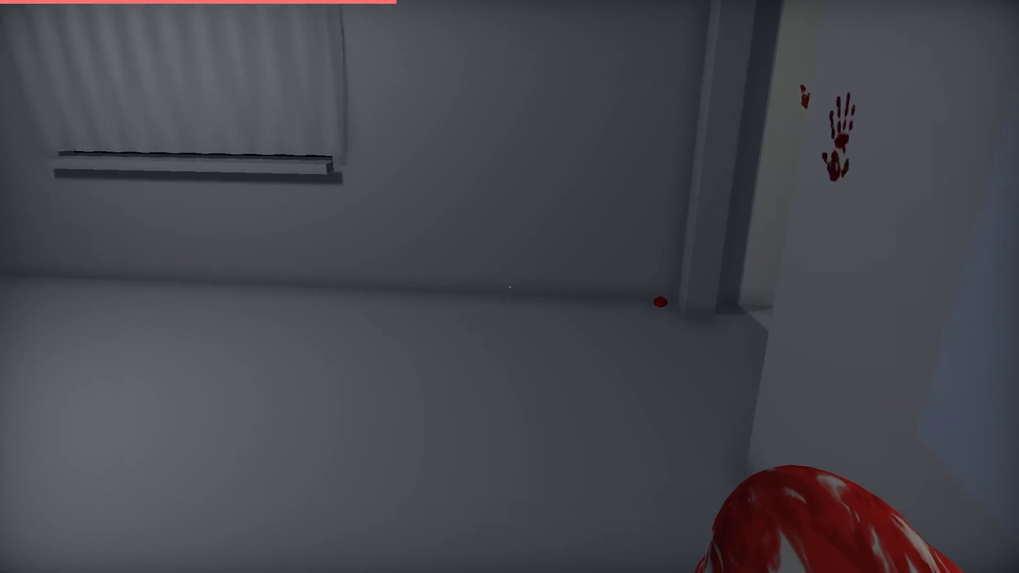
key("w")
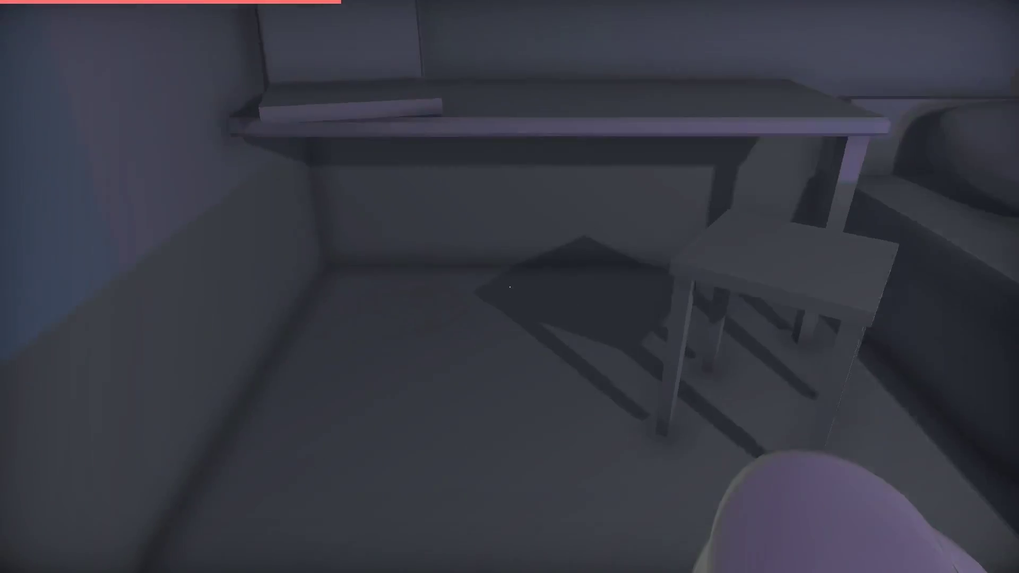
key("w")
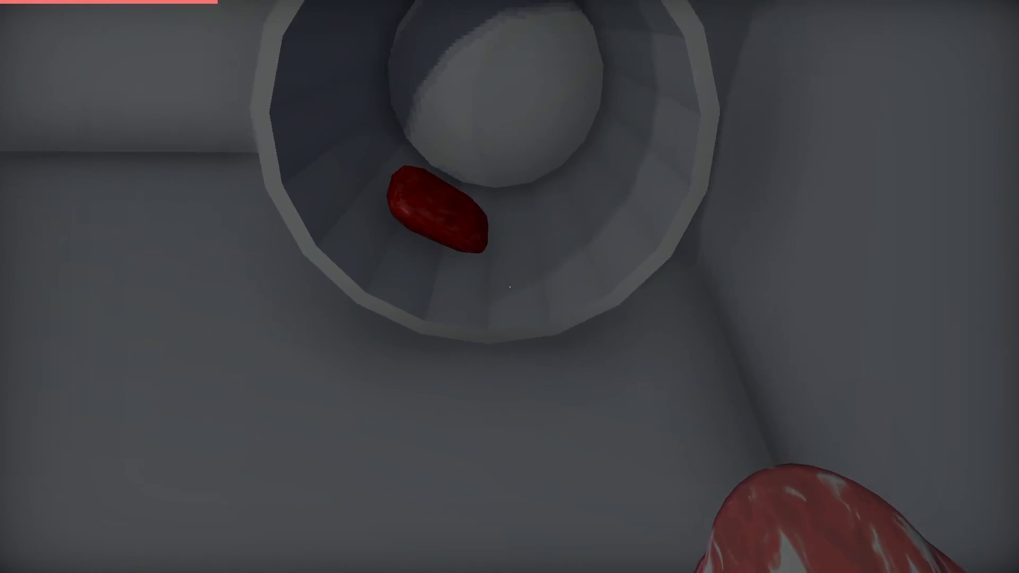
- Pick the body chunk out of the pipe, scrub the floor splatter, and wash the sponge
left_click(509, 286)
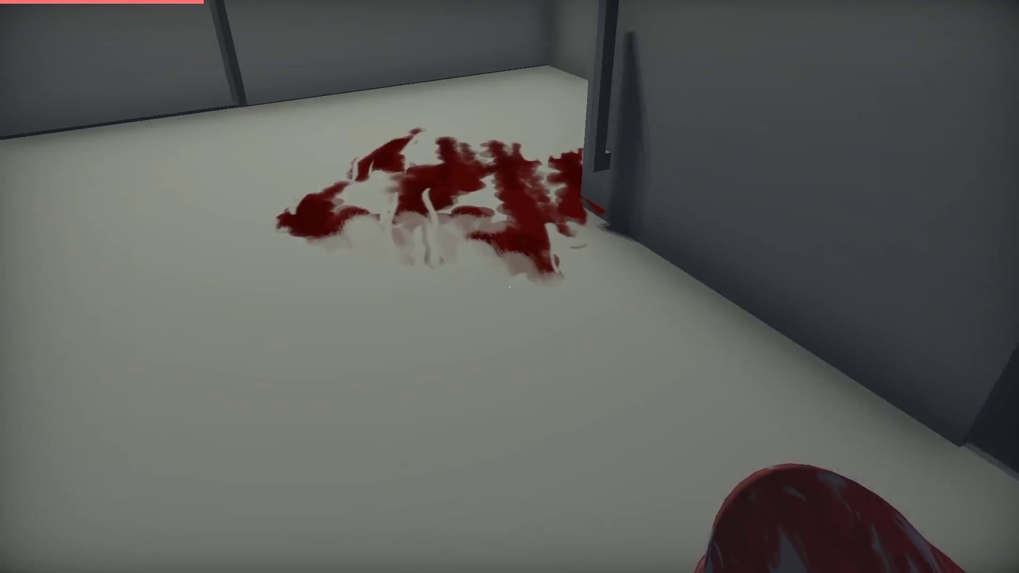
left_click(510, 287)
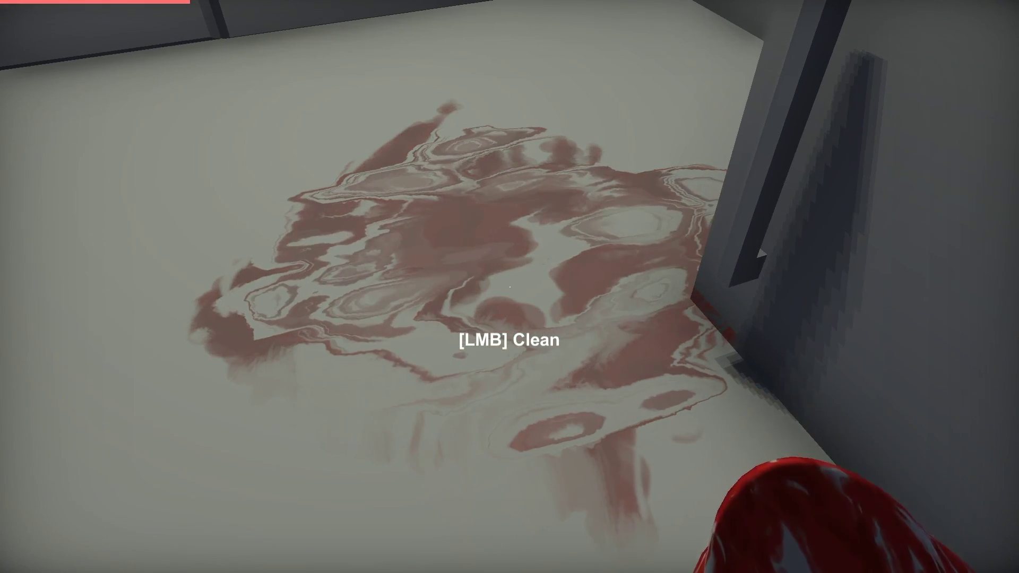
key("w")
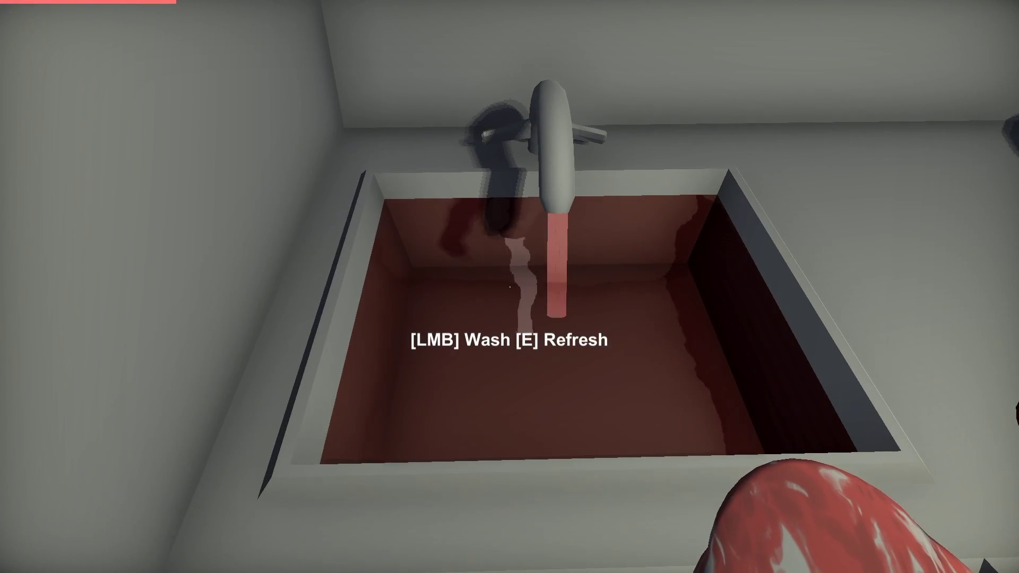
left_click(509, 287)
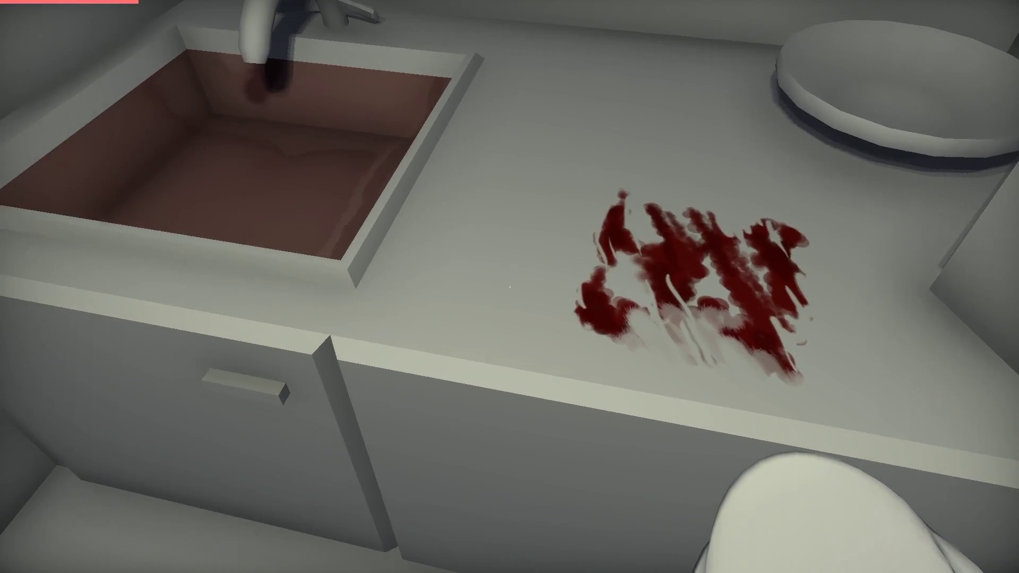
- Wipe the countertop smear and ceiling stain, then rinse the sponge clean at the sink
left_click(509, 286)
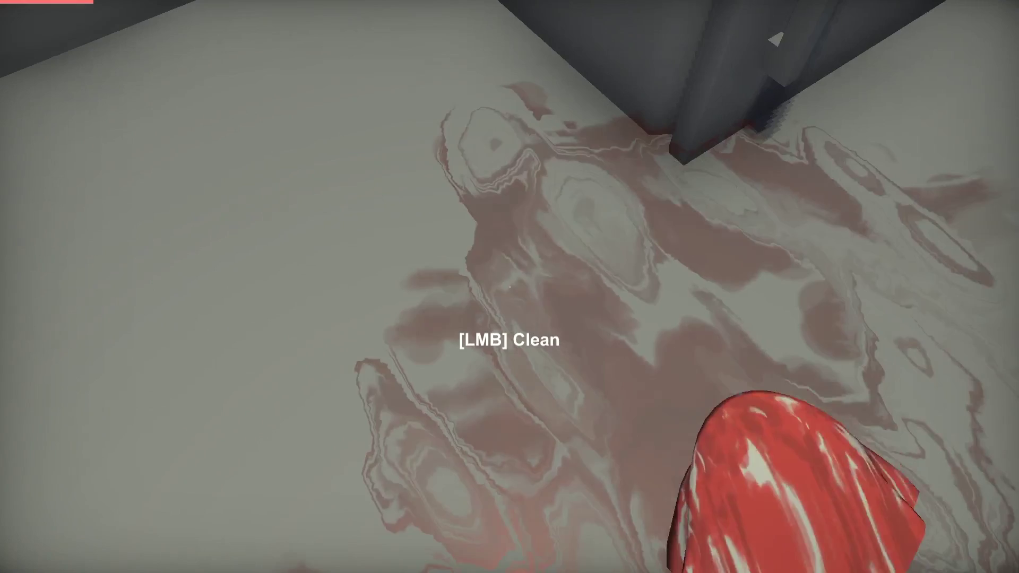
left_click(509, 286)
key("w")
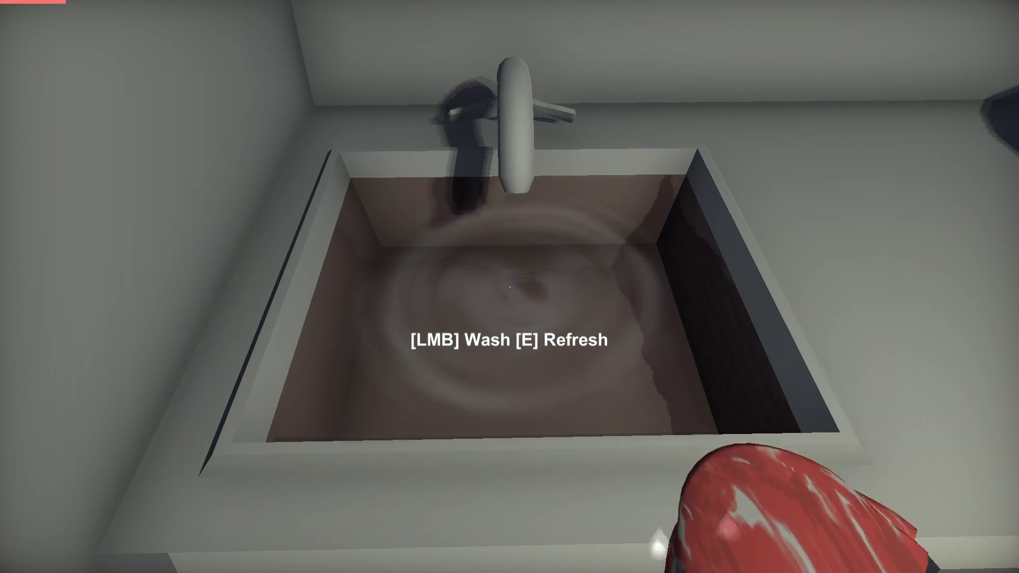
left_click(509, 286)
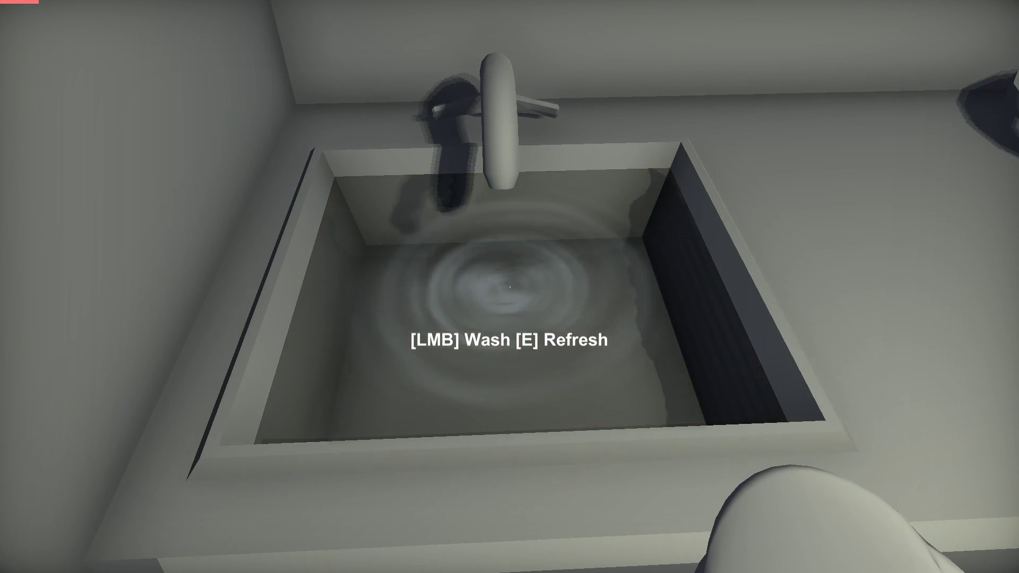
- Head back into the dim bedroom to clear the remaining stains
key("w")
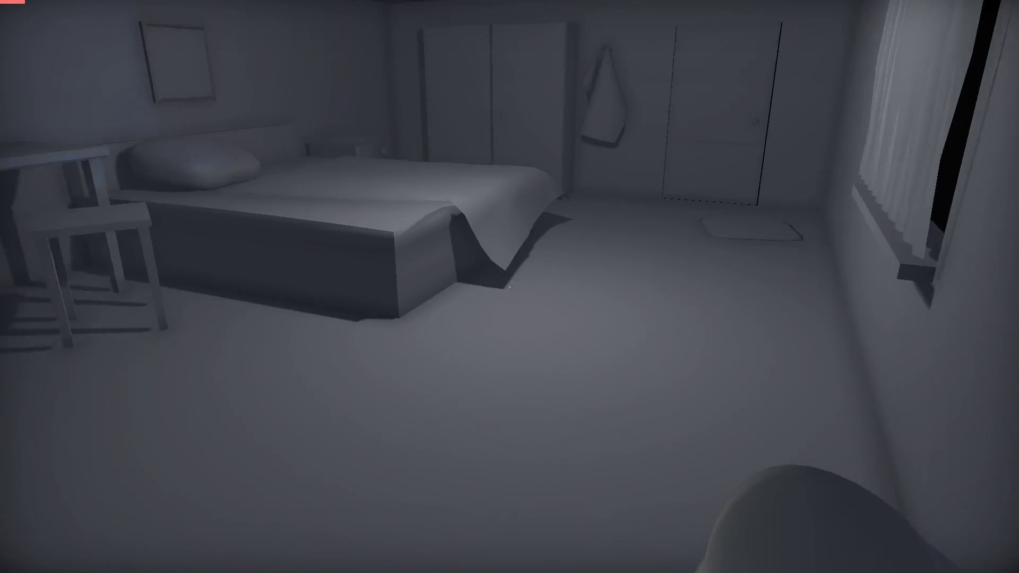